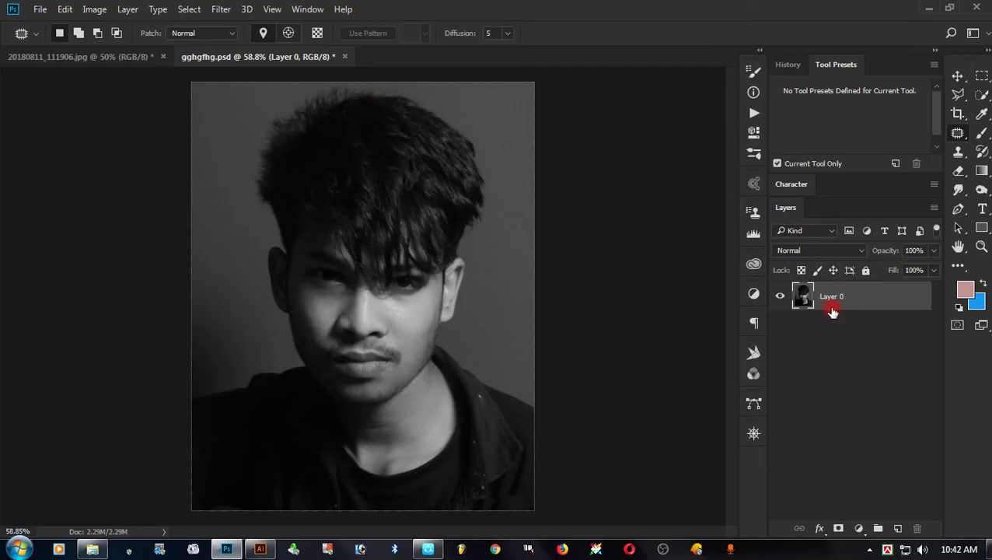
# - Bring up the right-click menu for Layer 0, the portrait's only layer
pyautogui.rightClick(840, 297)
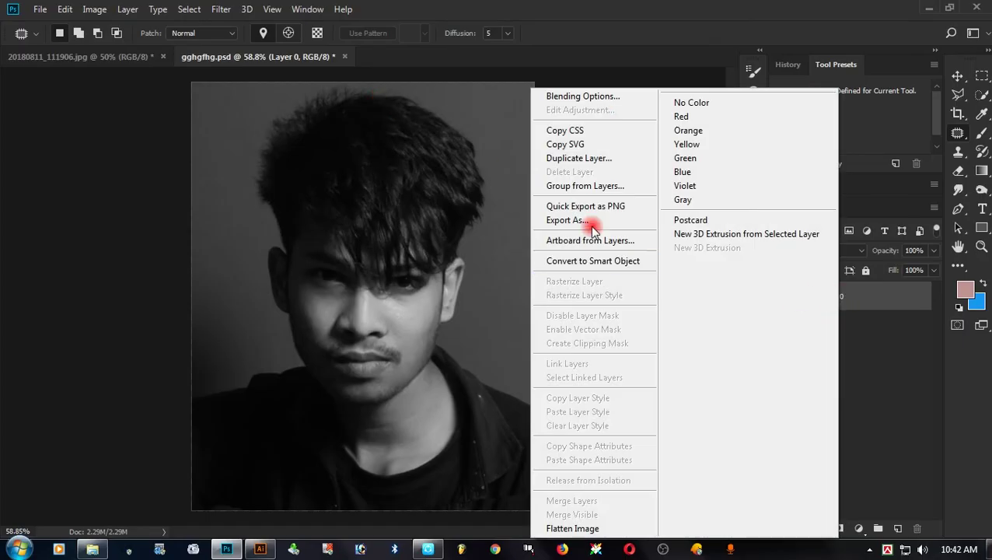
# - Duplicate Layer 0 and brighten the copy with Brightness/Contrast at Brightness 14
pyautogui.click(593, 158)
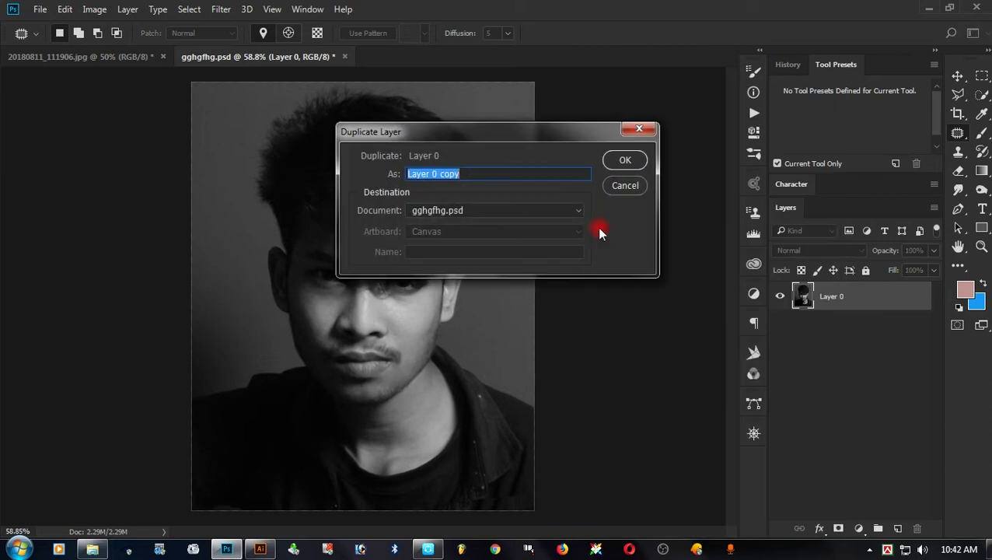
pyautogui.click(627, 162)
pyautogui.click(103, 10)
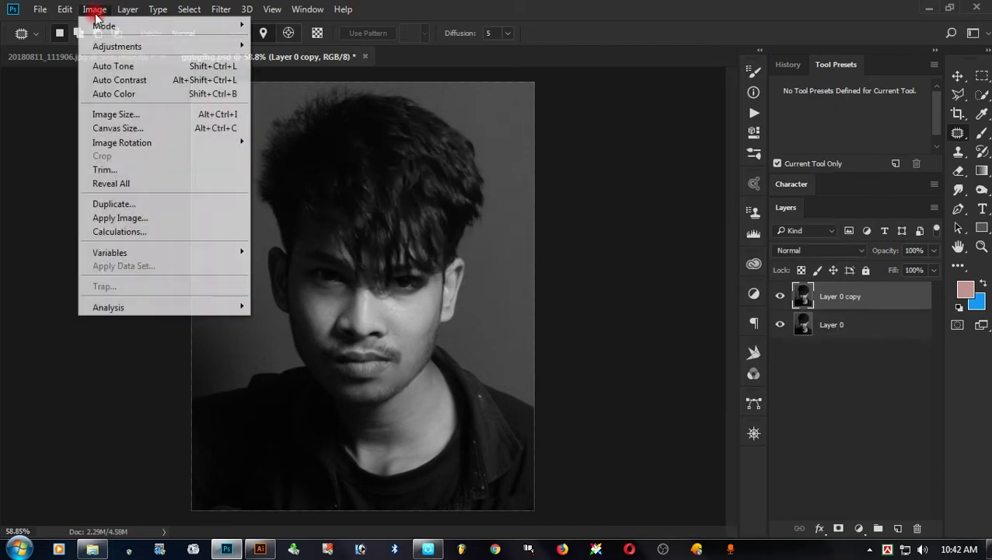
pyautogui.click(362, 45)
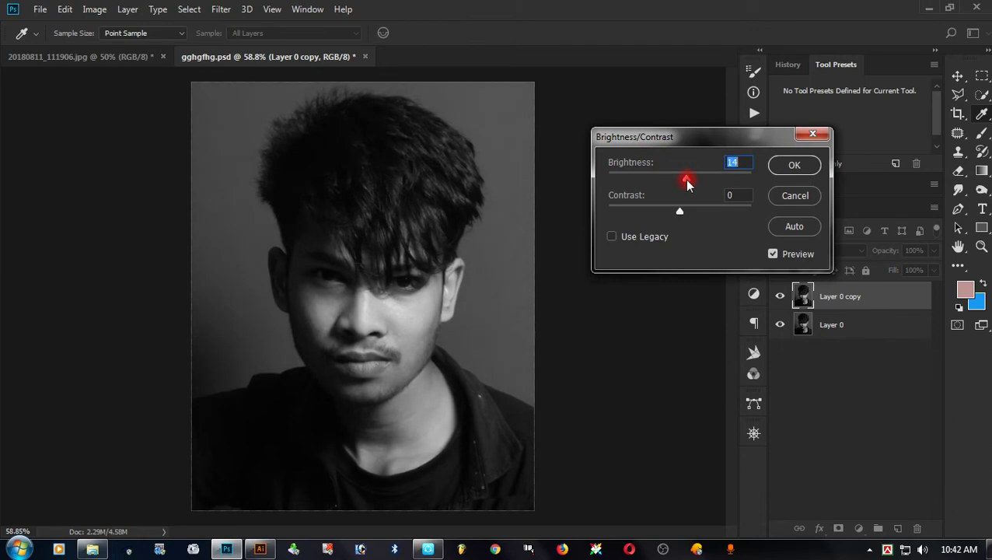
pyautogui.click(796, 167)
pyautogui.press('j')
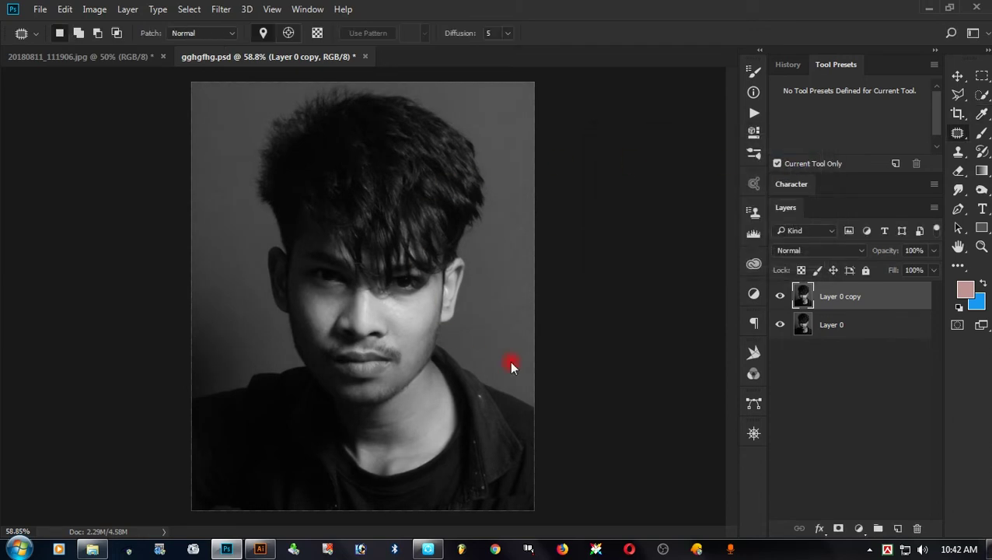
pyautogui.moveTo(410, 207); pyautogui.dragTo(428, 215)
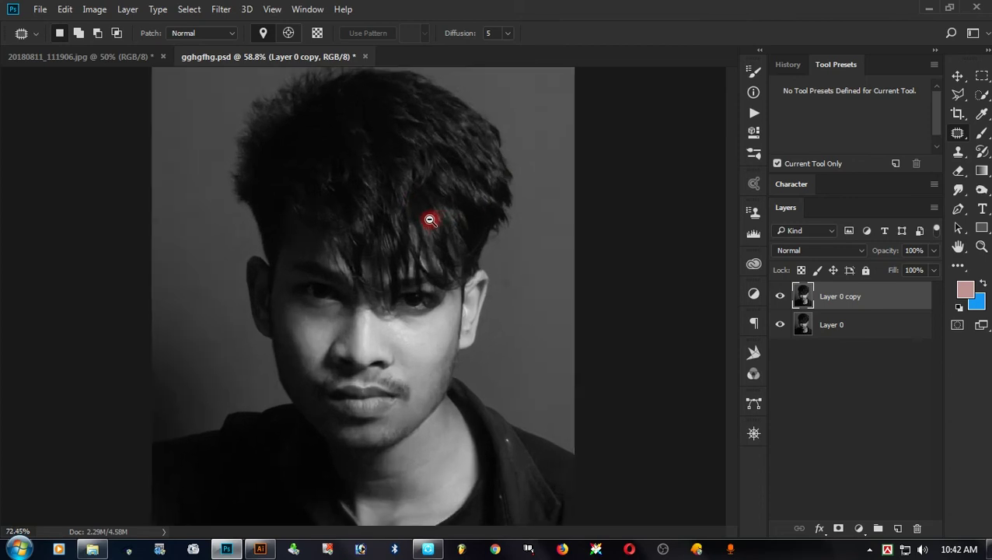
# - Duplicate the brightened copy as Layer 0 copy 2
pyautogui.rightClick(823, 305)
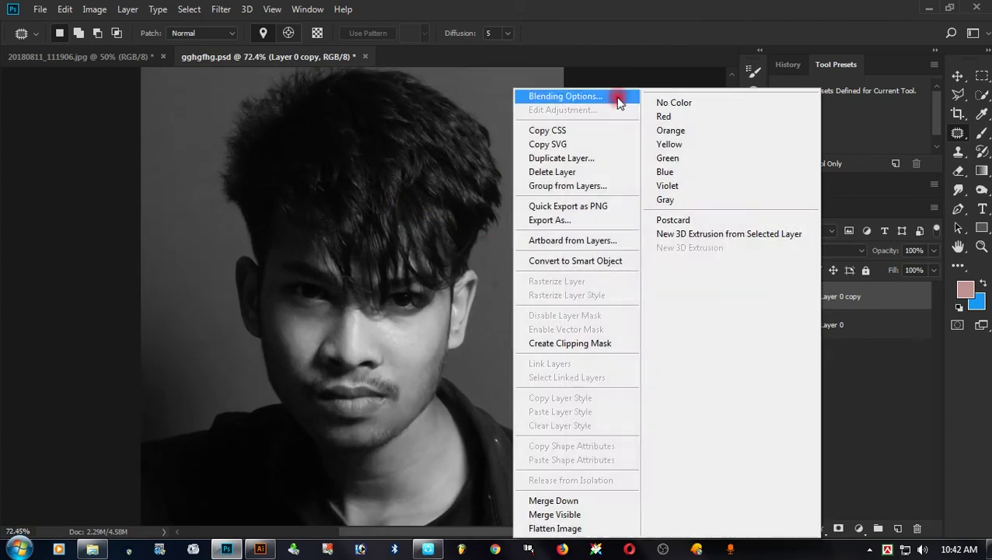
pyautogui.click(561, 158)
pyautogui.press('Return')
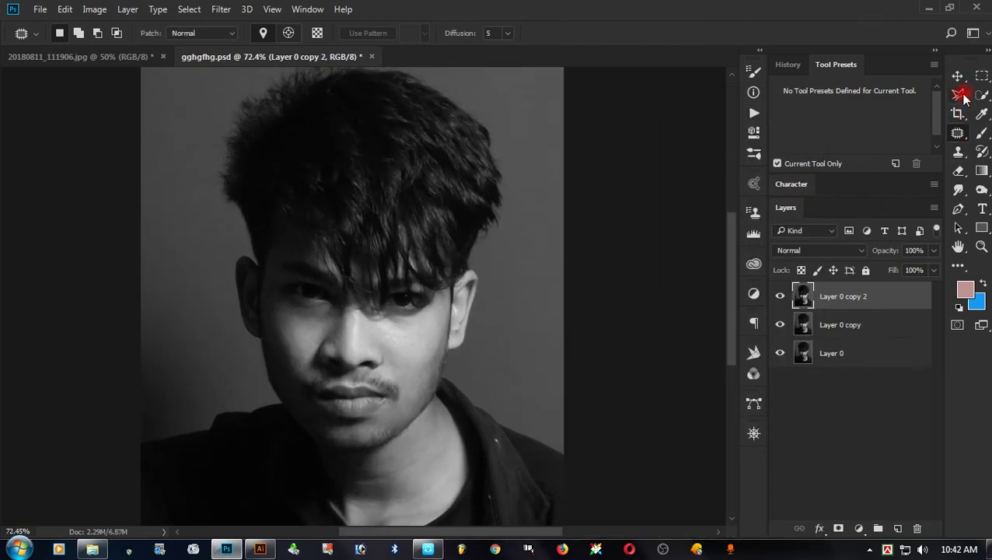
pyautogui.click(982, 95)
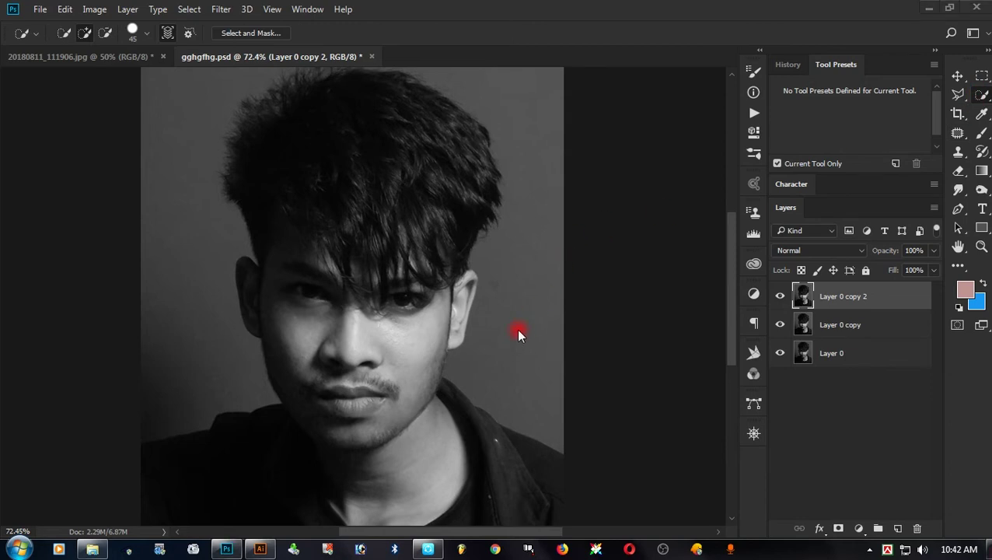
# - Quick-select the gray background on the right, top and left of the subject
pyautogui.moveTo(981, 102); pyautogui.dragTo(931, 97)
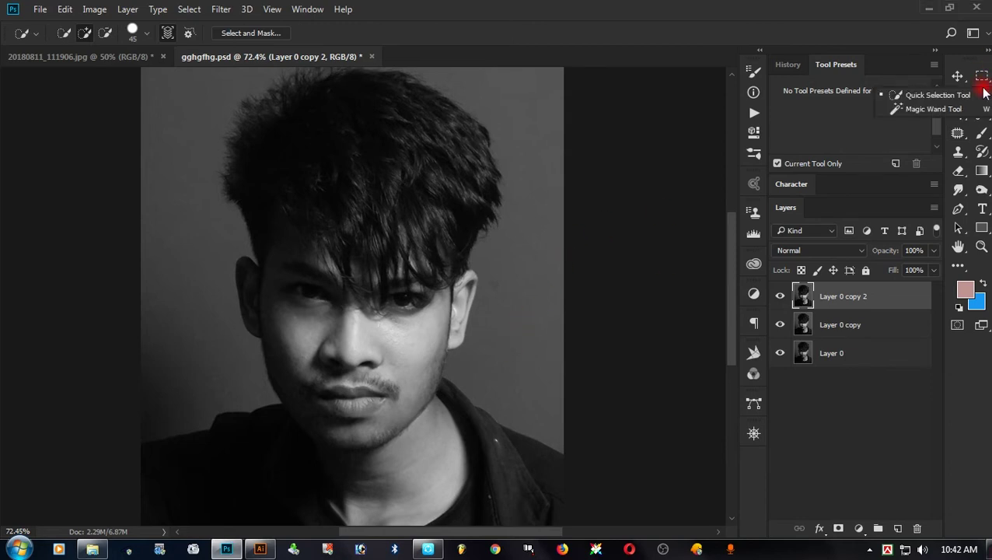
pyautogui.click(931, 94)
pyautogui.moveTo(502, 347); pyautogui.dragTo(529, 248)
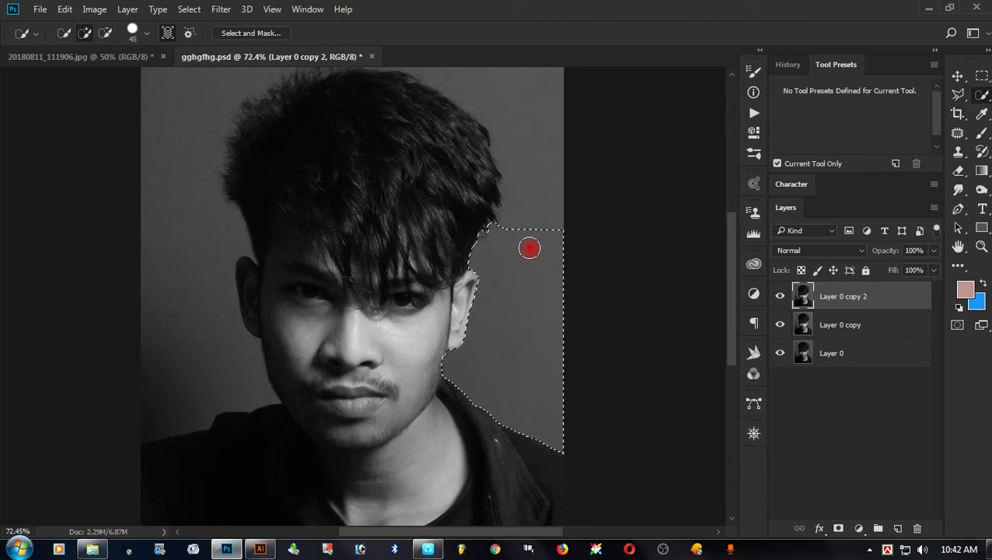
pyautogui.moveTo(535, 156); pyautogui.dragTo(525, 107)
pyautogui.moveTo(288, 99); pyautogui.dragTo(298, 233)
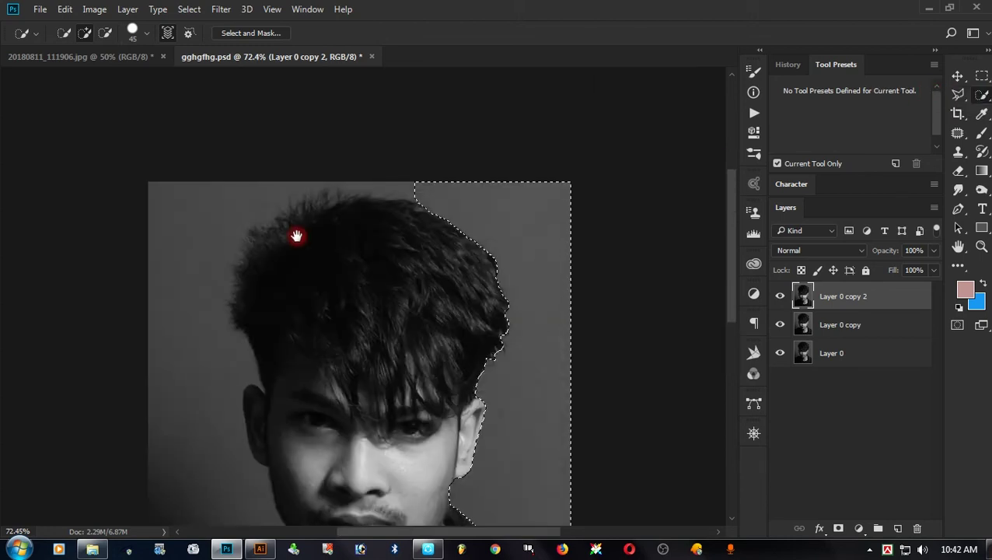
pyautogui.moveTo(192, 201)
pyautogui.mouseDown()
pyautogui.moveTo(167, 376)
pyautogui.moveTo(242, 294)
pyautogui.moveTo(262, 306)
pyautogui.mouseUp()
pyautogui.moveTo(388, 150); pyautogui.dragTo(399, 316)
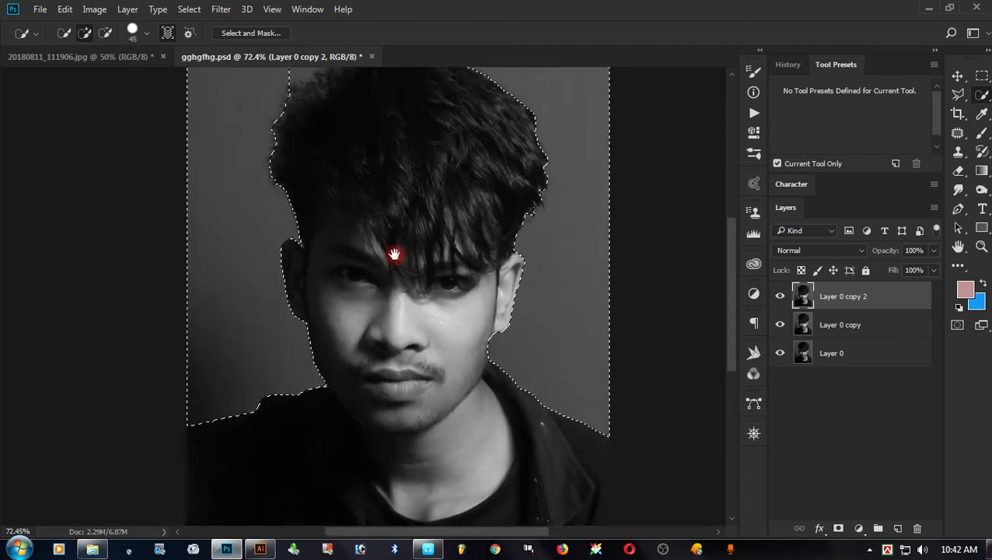
pyautogui.scroll(3, 364, 140)
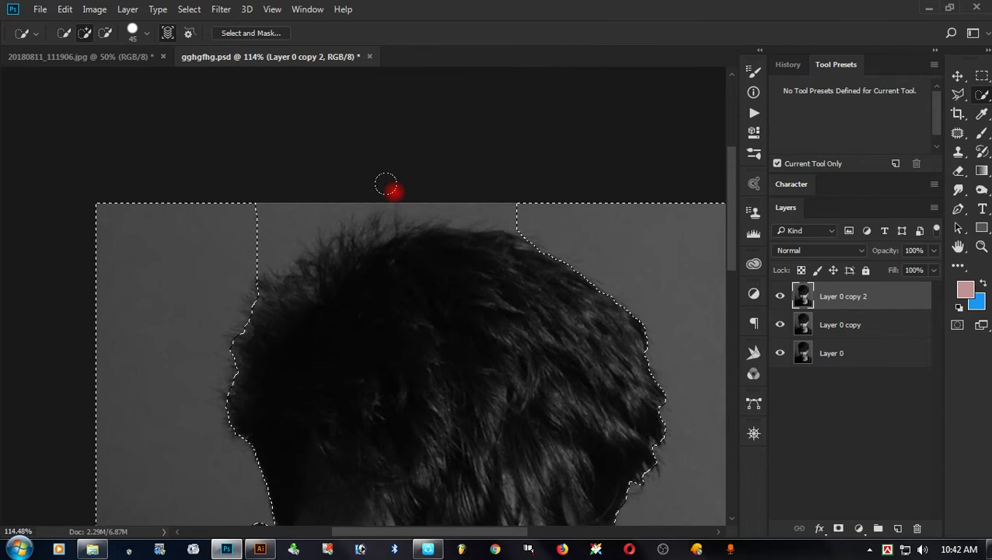
# - Outline an area beside the hair with the Patch tool, then hide and reshow the selection
pyautogui.press('j')
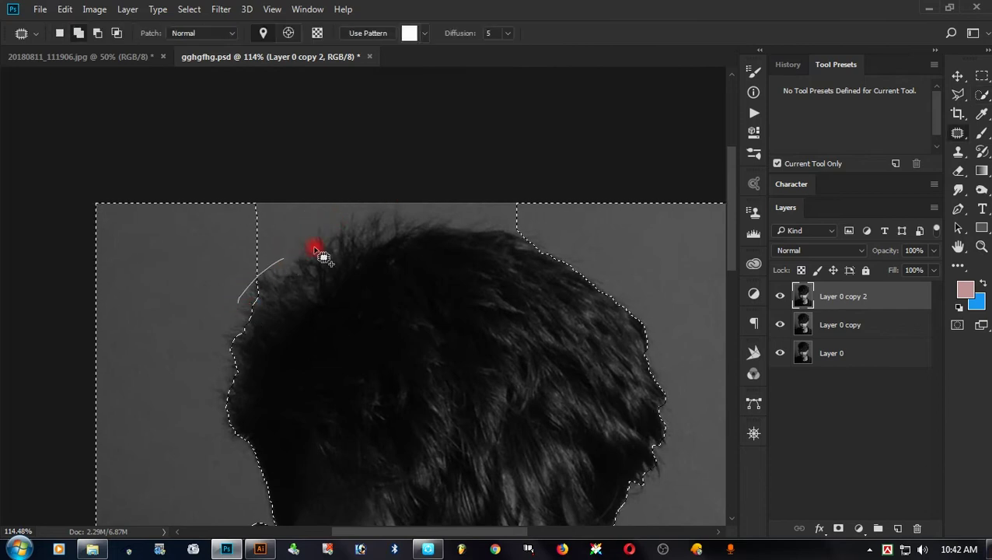
pyautogui.moveTo(490, 226); pyautogui.dragTo(106, 303)
pyautogui.scroll(-6, 312, 269)
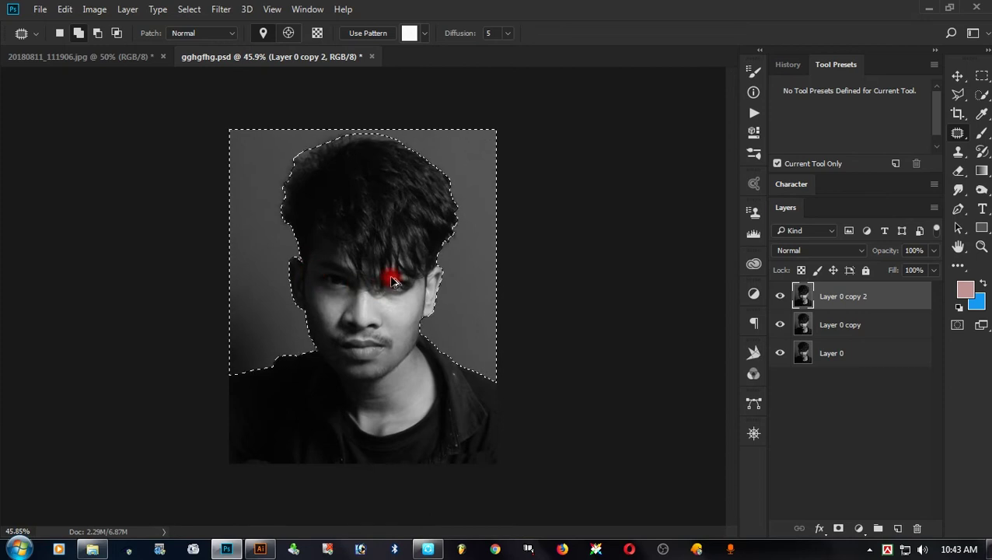
pyautogui.hotkey('ctrl', 'd')
pyautogui.scroll(1, 565, 387)
pyautogui.scroll(2, 565, 387)
pyautogui.hotkey('ctrl', 'shift', 'd')
pyautogui.scroll(1, 472, 268)
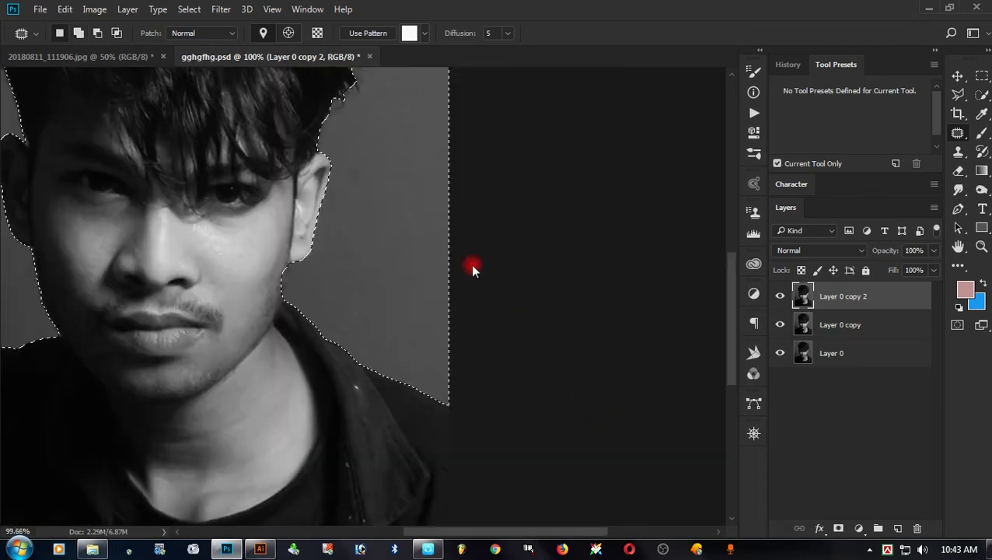
pyautogui.scroll(1, 405, 243)
pyautogui.scroll(2, 343, 445)
pyautogui.scroll(3, 358, 455)
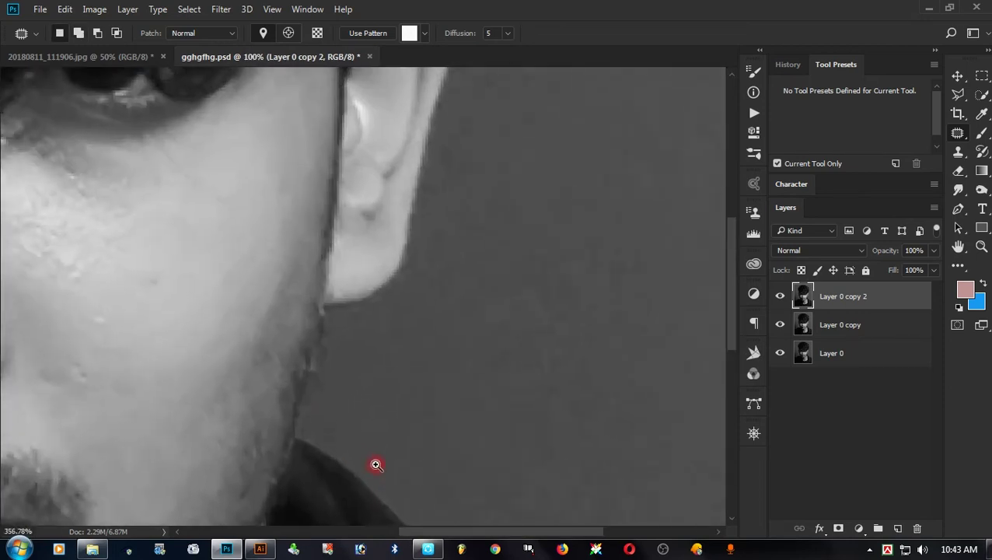
# - Trim the selection at the ear and jaw with the freehand Lasso, adding a small jaw area
pyautogui.press('l')
pyautogui.moveTo(343, 295); pyautogui.dragTo(288, 454)
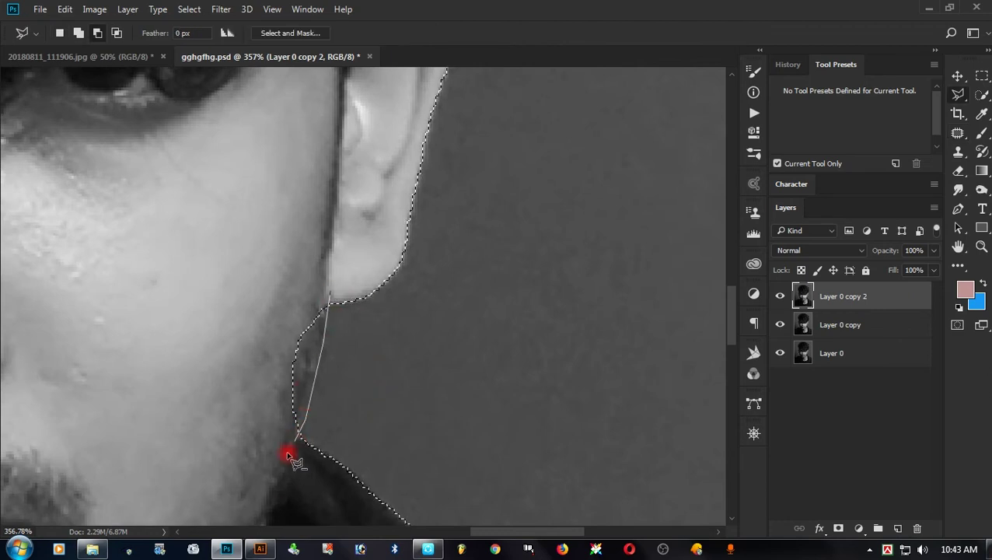
pyautogui.moveTo(288, 490); pyautogui.dragTo(186, 409)
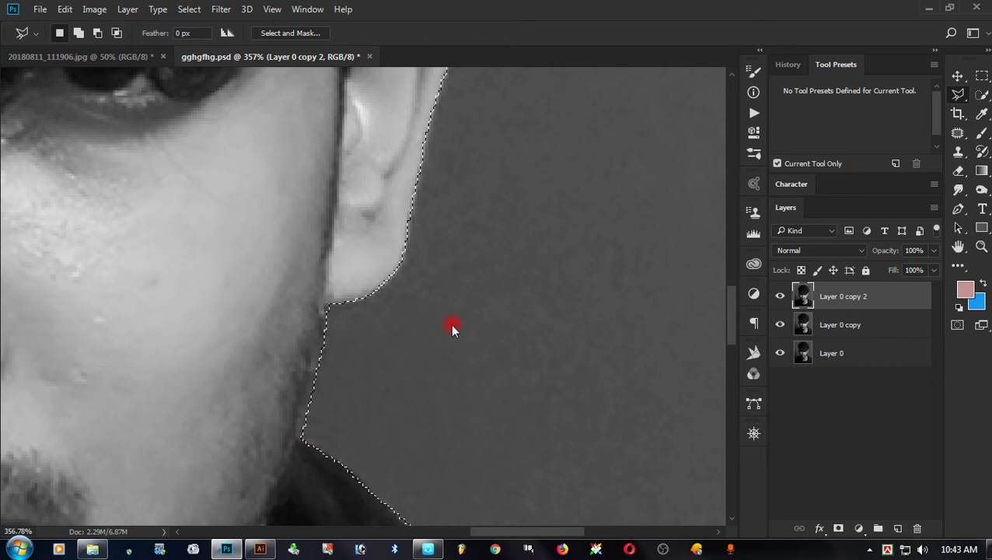
pyautogui.click(397, 365)
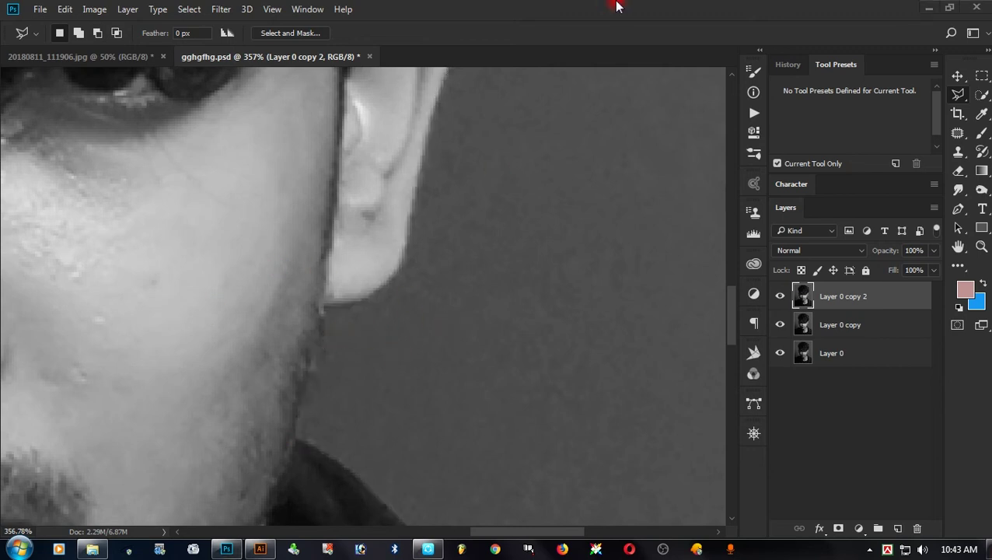
pyautogui.hotkey('ctrl', 'z')
pyautogui.moveTo(447, 224)
pyautogui.mouseDown()
pyautogui.moveTo(250, 287)
pyautogui.moveTo(288, 346)
pyautogui.mouseUp()
pyautogui.moveTo(350, 175); pyautogui.dragTo(359, 183)
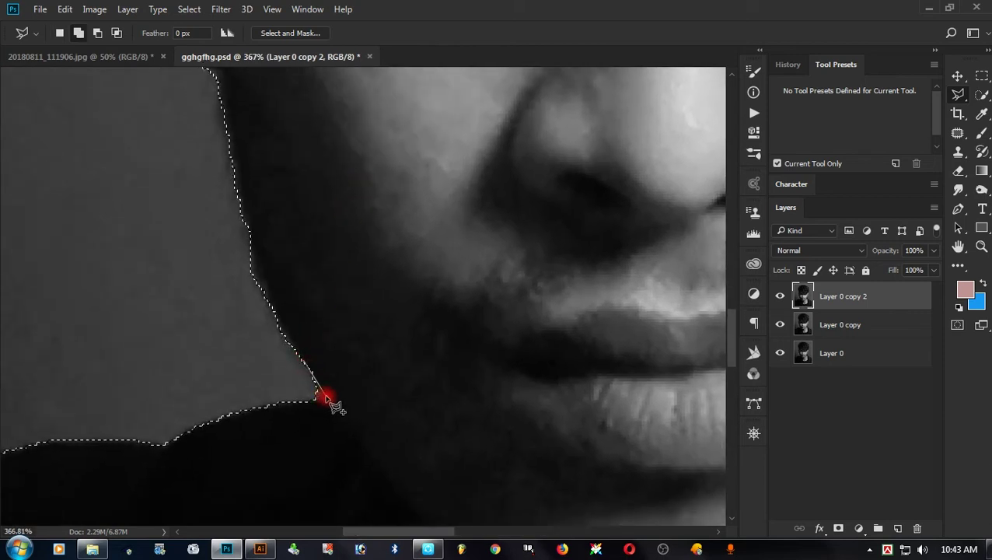
pyautogui.moveTo(325, 399)
pyautogui.mouseDown()
pyautogui.moveTo(315, 372)
pyautogui.moveTo(251, 350)
pyautogui.mouseUp()
# - Add a straight-edged Polygonal Lasso wedge along the jaw edge and check the hair outline
pyautogui.moveTo(321, 160); pyautogui.dragTo(370, 317)
pyautogui.click(220, 310)
pyautogui.click(281, 487)
pyautogui.doubleClick(222, 418)
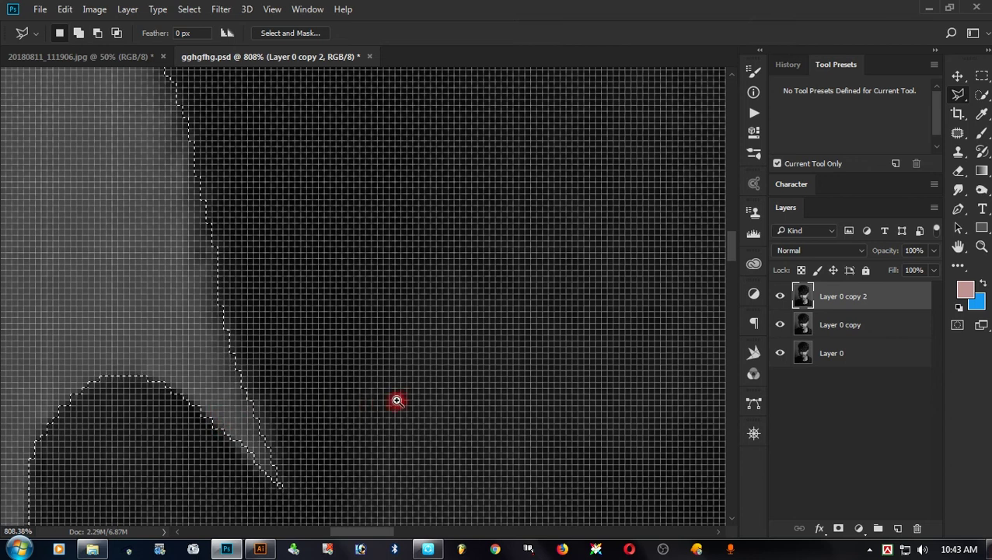
pyautogui.moveTo(396, 400); pyautogui.dragTo(287, 379)
pyautogui.moveTo(483, 396); pyautogui.dragTo(255, 370)
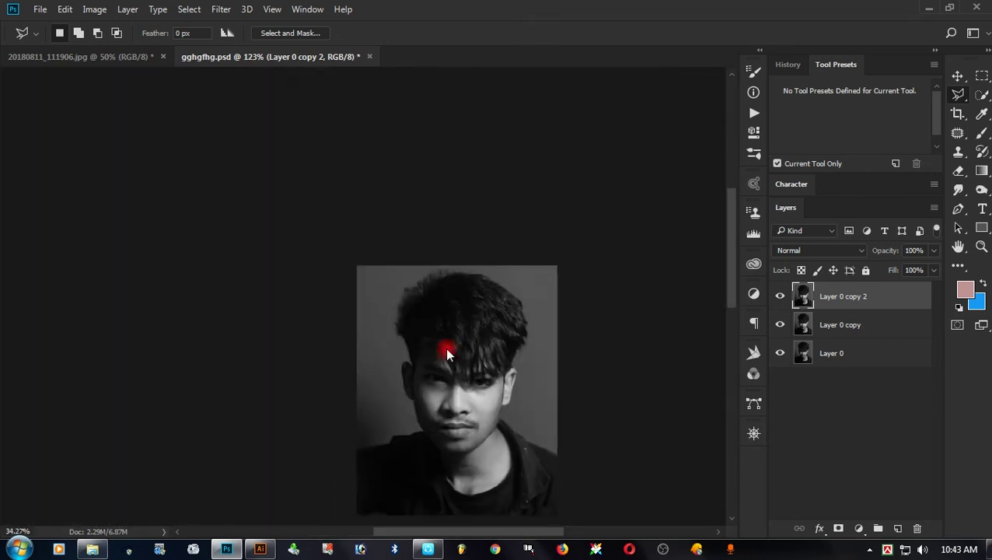
pyautogui.moveTo(523, 359); pyautogui.dragTo(443, 348)
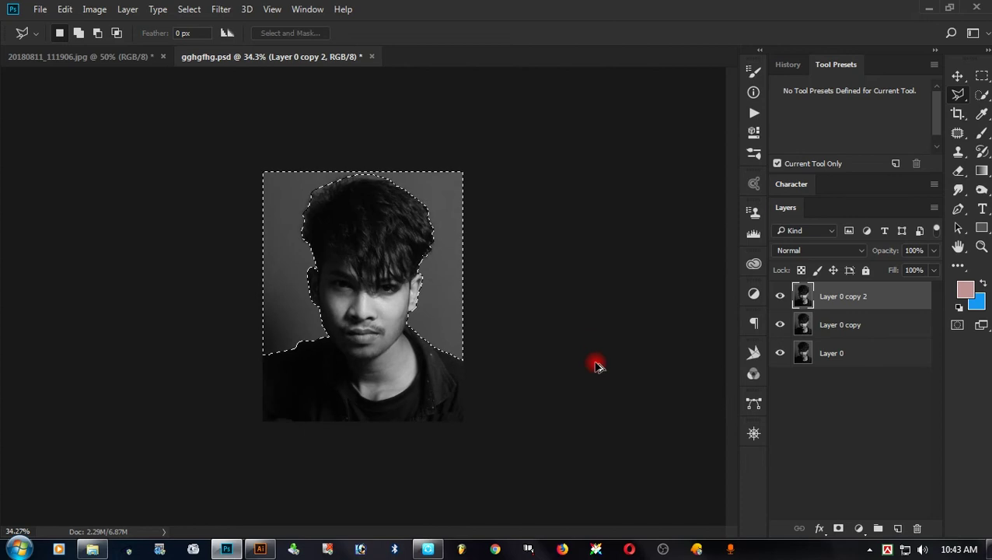
# - Feather the selection by 1, invert it onto the person, and mask Layer 0 copy 2
pyautogui.hotkey('shift', 'F6')
pyautogui.write('1.')
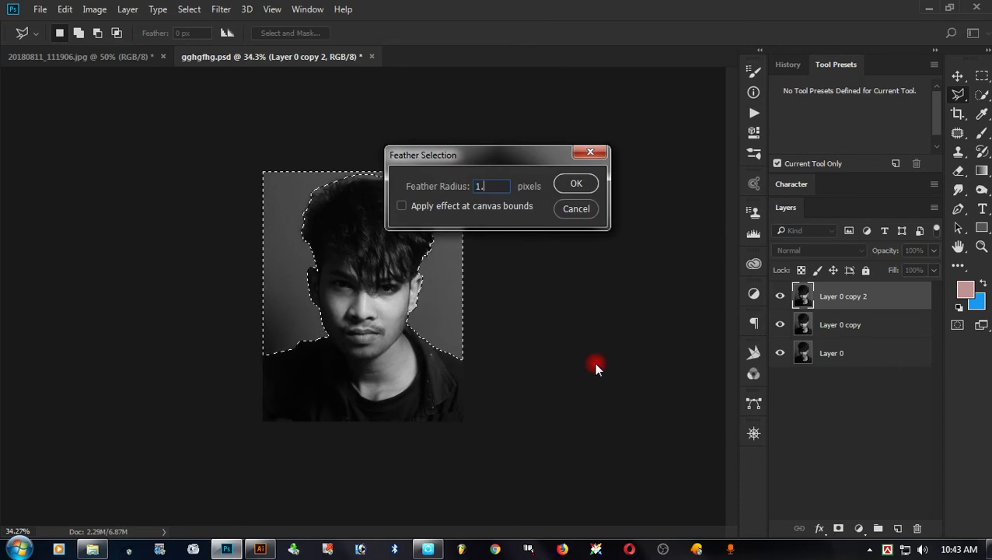
pyautogui.press('Return')
pyautogui.hotkey('ctrl', 'shift', 'i')
pyautogui.click(840, 528)
# - In Select and Mask, brush the Refine Edge Brush along the left and upper hair to keep wispy strands
pyautogui.click(854, 327)
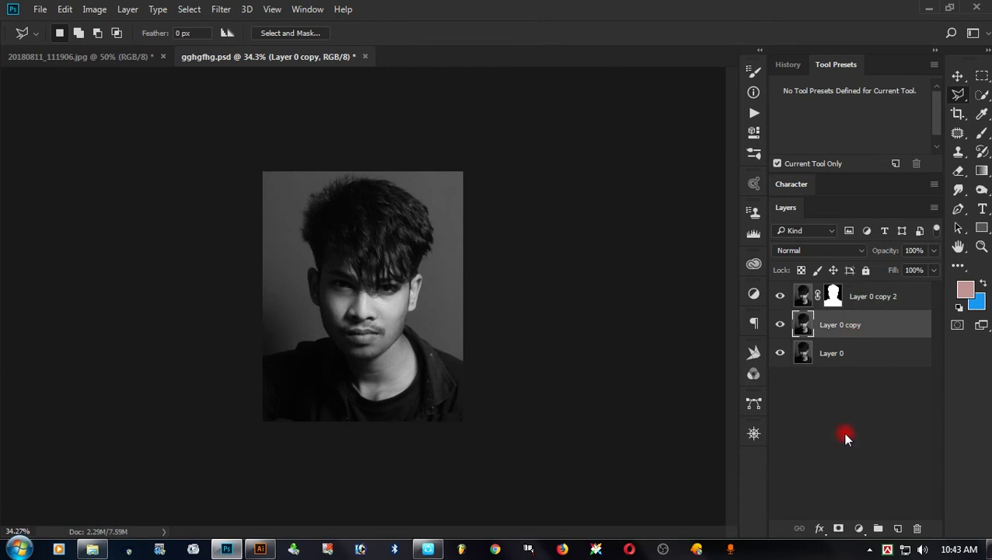
pyautogui.rightClick(836, 295)
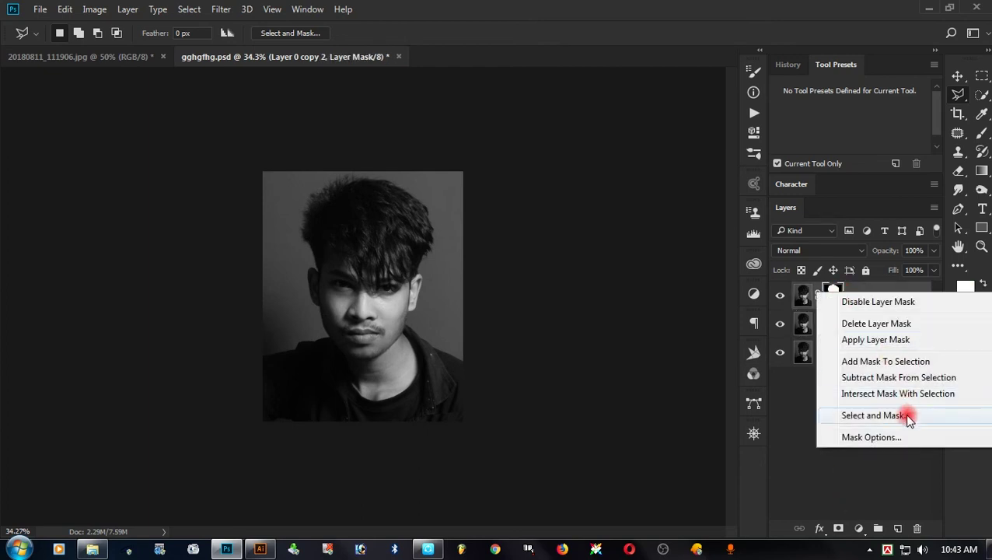
pyautogui.click(909, 414)
pyautogui.scroll(5, 350, 195)
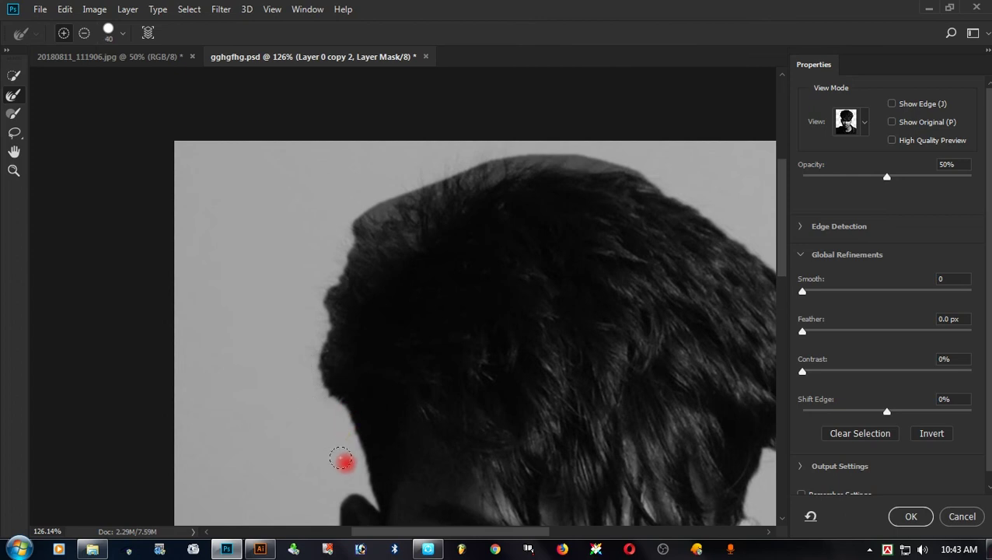
pyautogui.moveTo(326, 397)
pyautogui.mouseDown()
pyautogui.moveTo(310, 306)
pyautogui.moveTo(332, 304)
pyautogui.mouseUp()
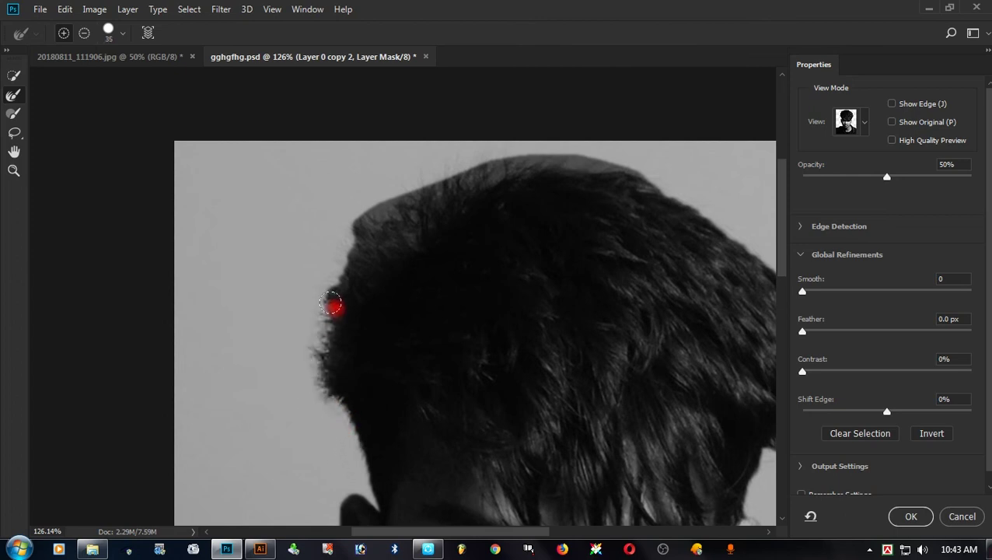
pyautogui.moveTo(321, 266); pyautogui.dragTo(398, 186)
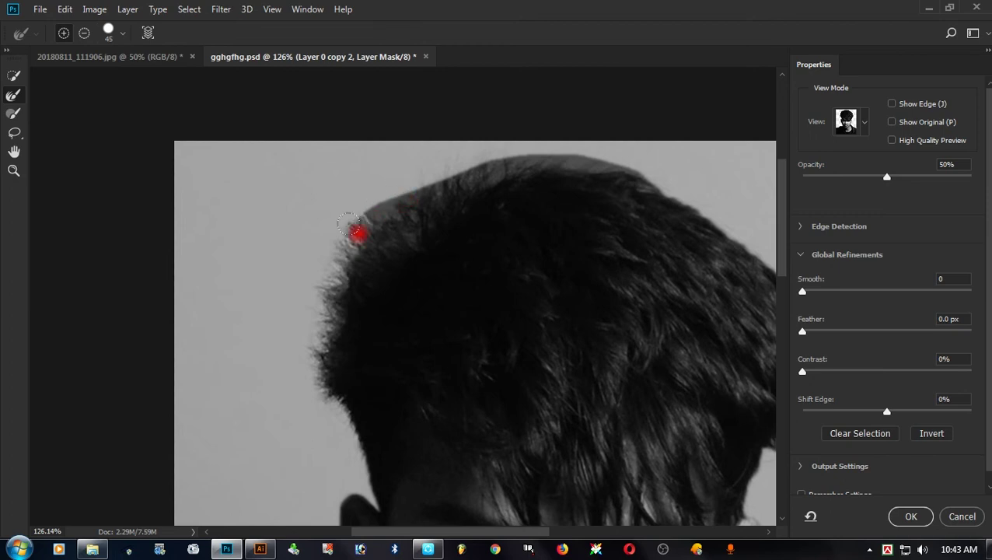
pyautogui.moveTo(348, 226); pyautogui.dragTo(341, 253)
pyautogui.moveTo(505, 152); pyautogui.dragTo(511, 148)
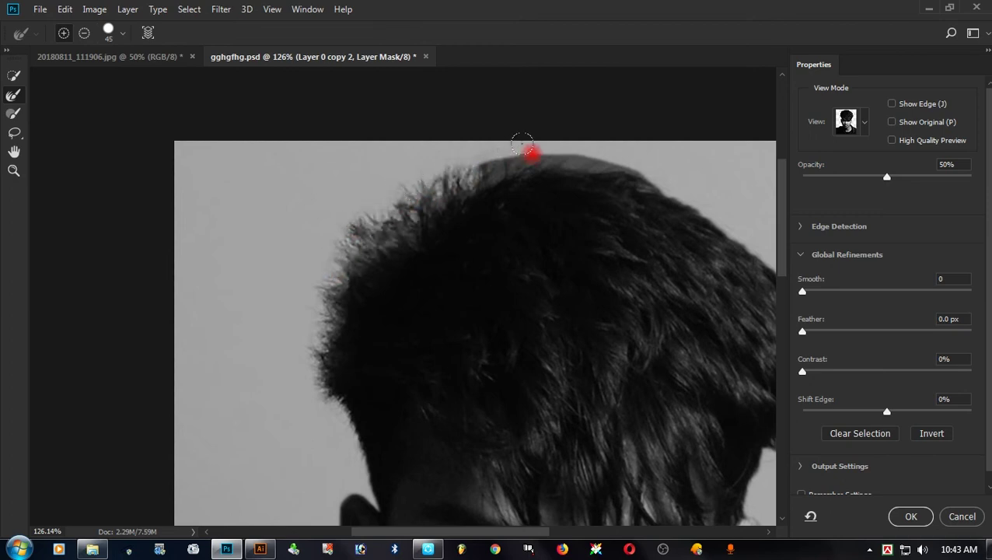
# - Refine the crown and right-side hair edge down to the ear
pyautogui.moveTo(596, 150)
pyautogui.mouseDown()
pyautogui.moveTo(686, 180)
pyautogui.moveTo(587, 178)
pyautogui.moveTo(495, 157)
pyautogui.moveTo(565, 209)
pyautogui.mouseUp()
pyautogui.moveTo(614, 274); pyautogui.dragTo(617, 312)
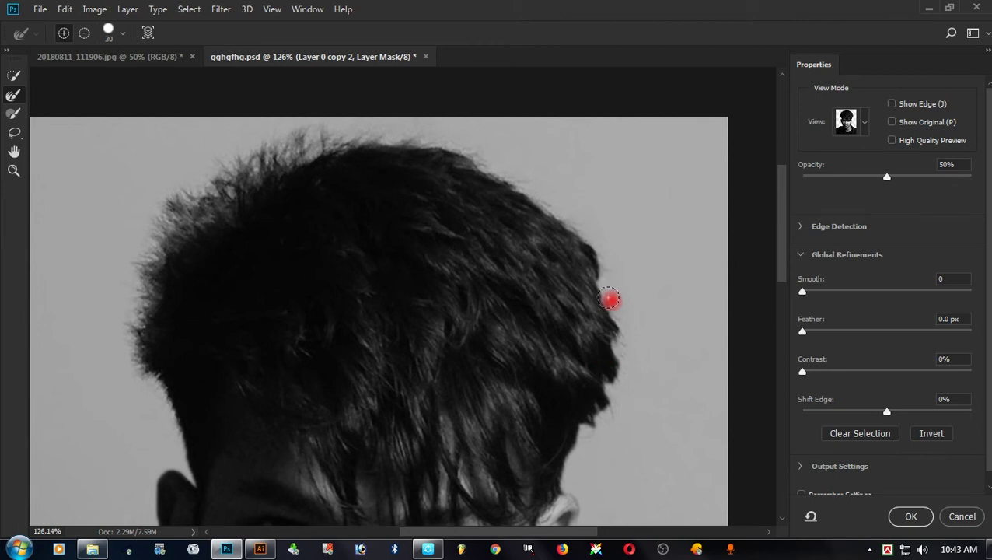
pyautogui.moveTo(604, 273); pyautogui.dragTo(629, 359)
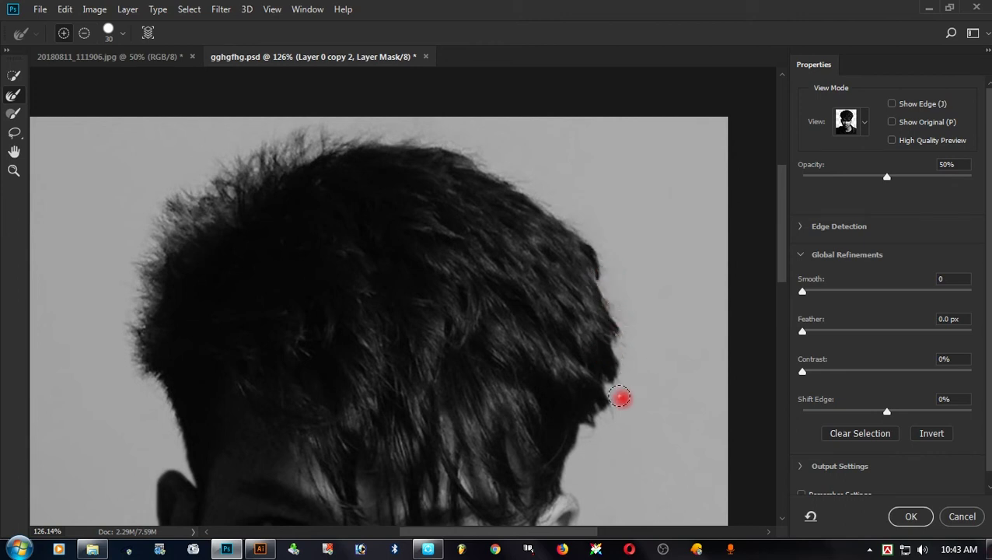
pyautogui.moveTo(617, 355); pyautogui.dragTo(596, 425)
pyautogui.moveTo(578, 458); pyautogui.dragTo(572, 470)
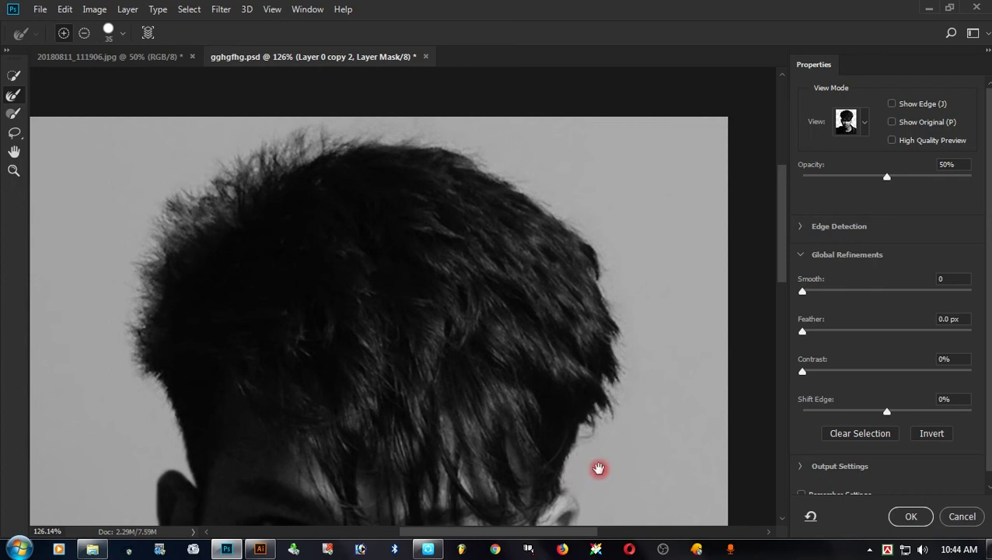
# - Refine the cheek edge up to the ear with a smaller brush and output to the layer mask
pyautogui.moveTo(554, 489); pyautogui.dragTo(522, 162)
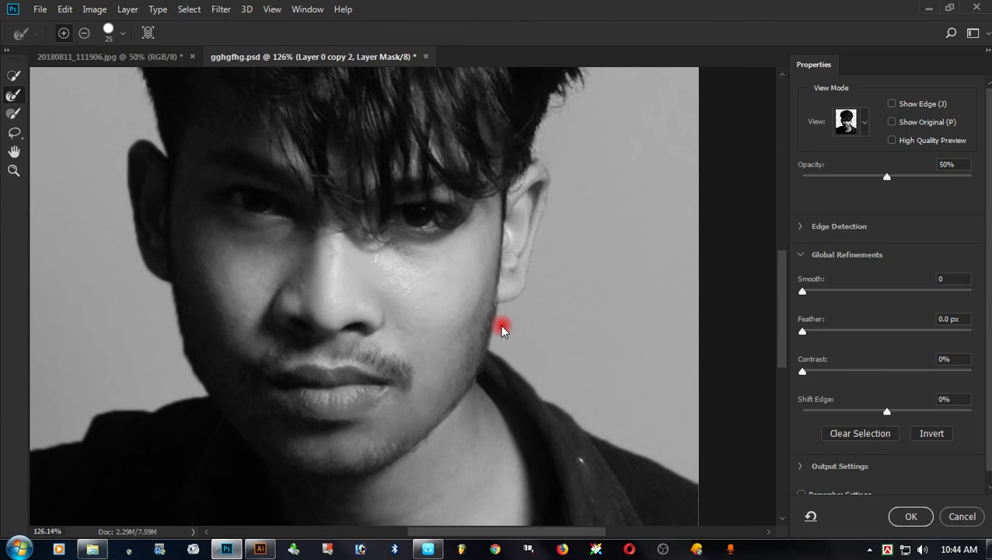
pyautogui.moveTo(206, 364)
pyautogui.mouseDown()
pyautogui.moveTo(136, 303)
pyautogui.moveTo(168, 295)
pyautogui.mouseUp()
pyautogui.press('[')
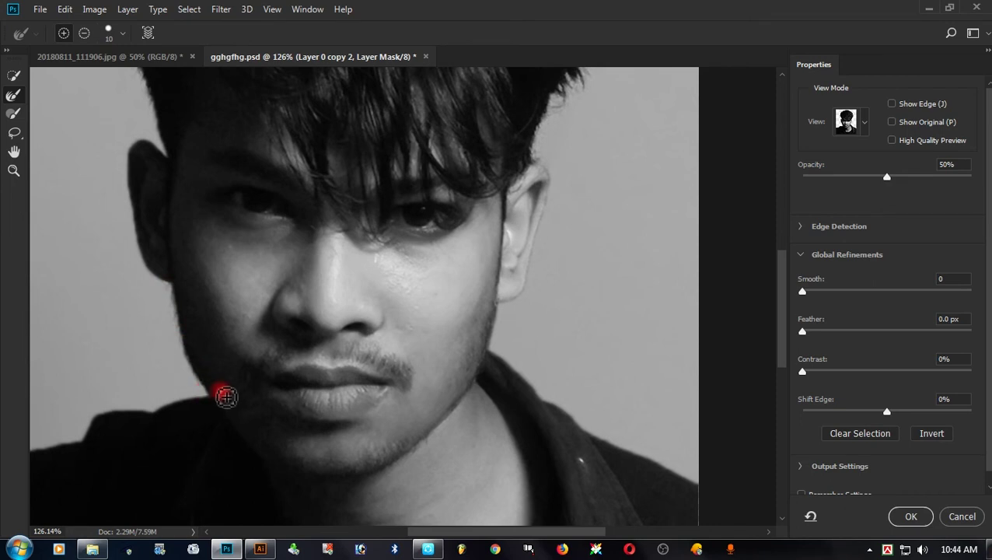
pyautogui.hotkey('ctrl', '-')
pyautogui.hotkey('ctrl', '-')
pyautogui.hotkey('ctrl', '-')
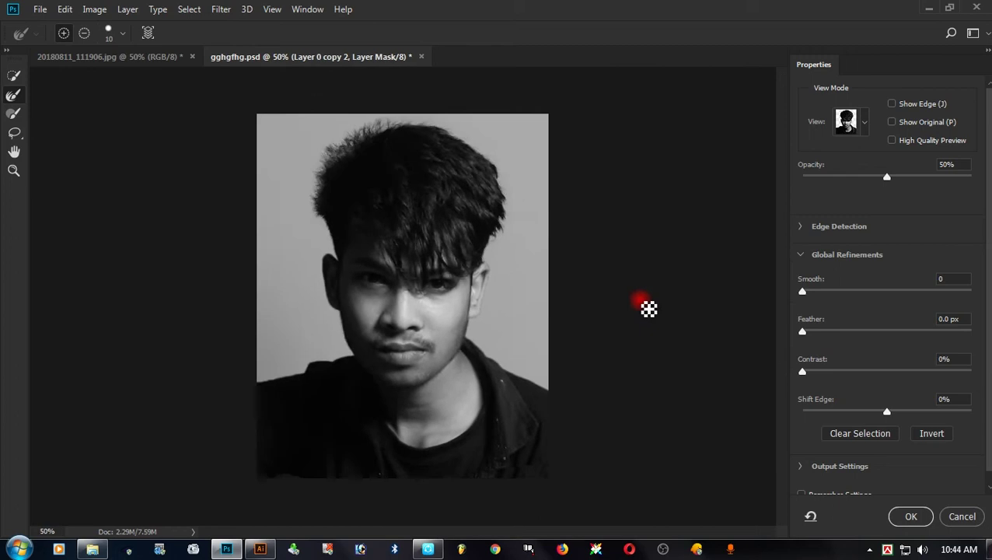
pyautogui.hotkey('ctrl', '-')
pyautogui.click(903, 516)
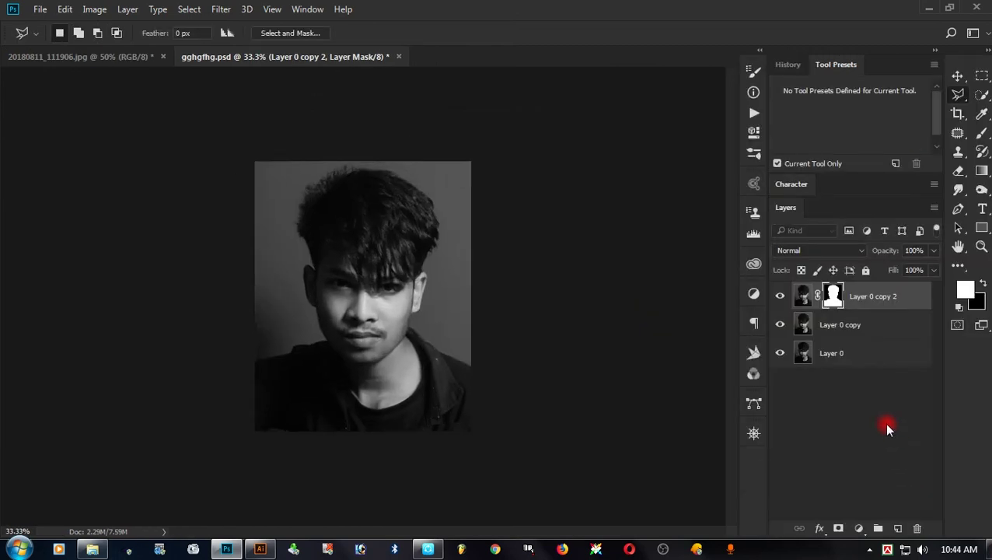
# - Hide Layer 0 copy 2 and patch-select the person on Layer 0 copy
pyautogui.click(781, 296)
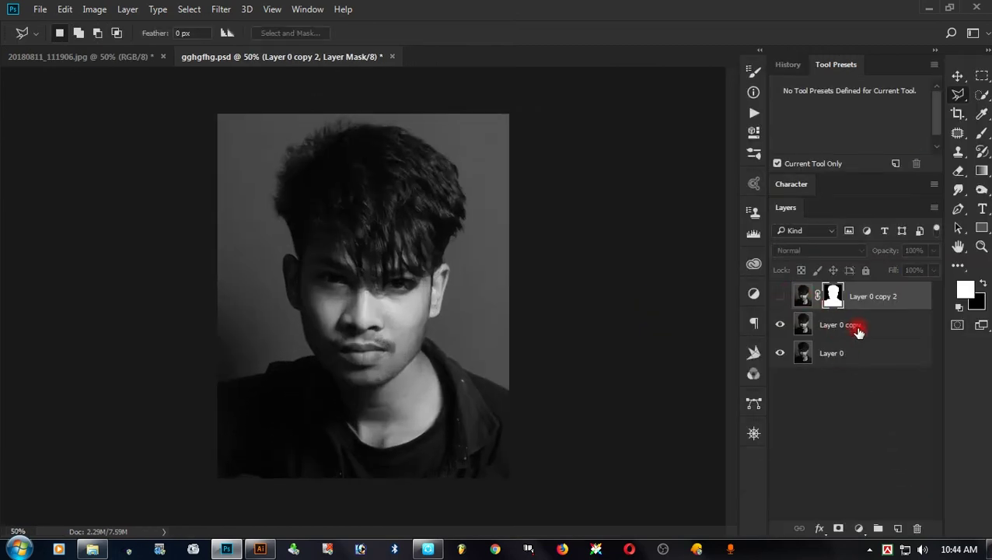
pyautogui.click(849, 327)
pyautogui.press('j')
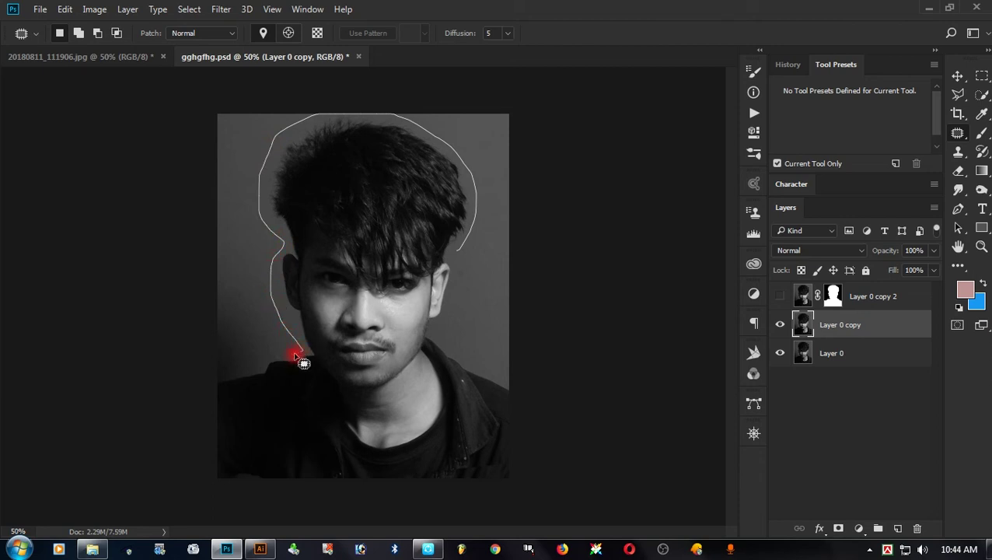
pyautogui.moveTo(158, 402)
pyautogui.mouseDown()
pyautogui.moveTo(346, 526)
pyautogui.moveTo(589, 460)
pyautogui.moveTo(542, 371)
pyautogui.mouseUp()
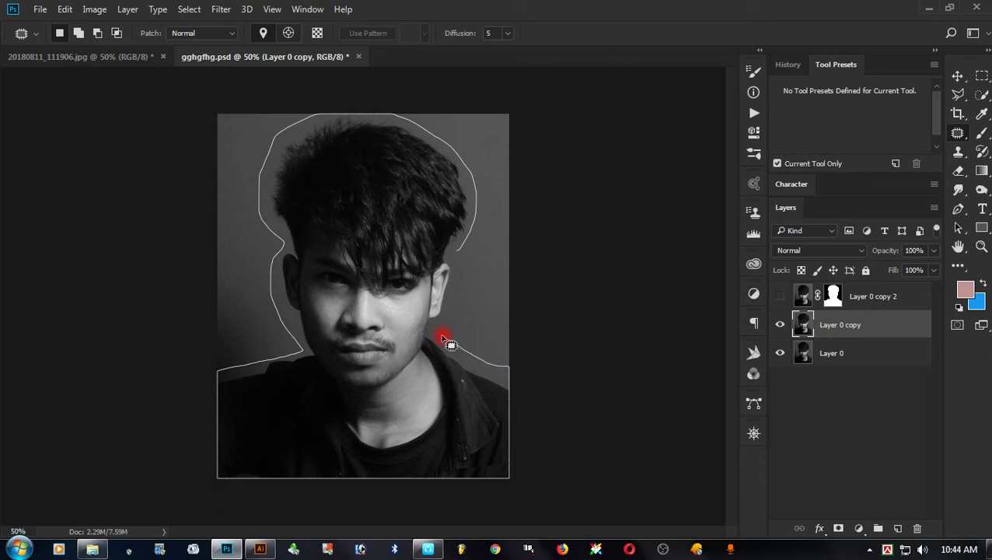
pyautogui.moveTo(465, 266); pyautogui.dragTo(439, 280)
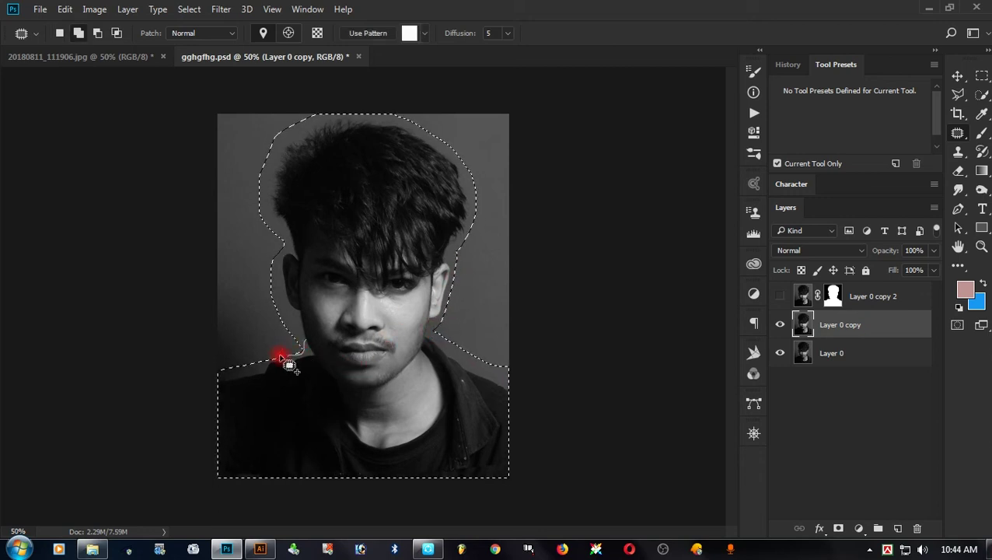
# - Content-Aware Fill the selection to erase the person, then deselect
pyautogui.press('l')
pyautogui.rightClick(329, 375)
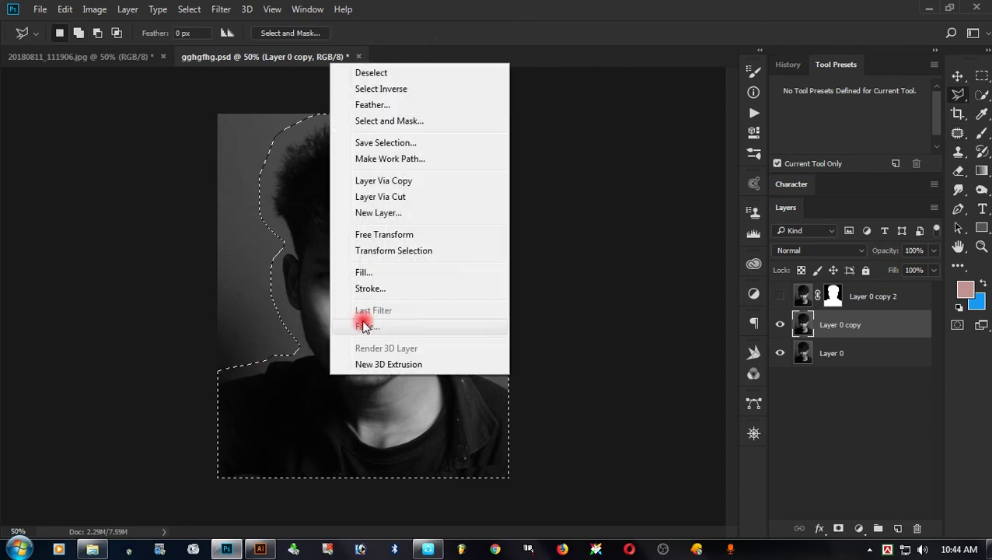
pyautogui.click(371, 277)
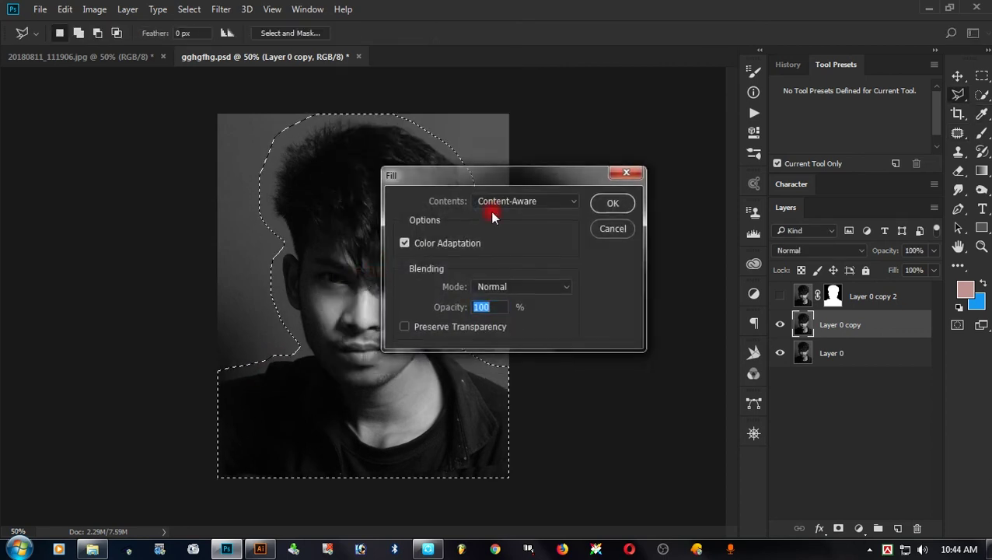
pyautogui.press('Return')
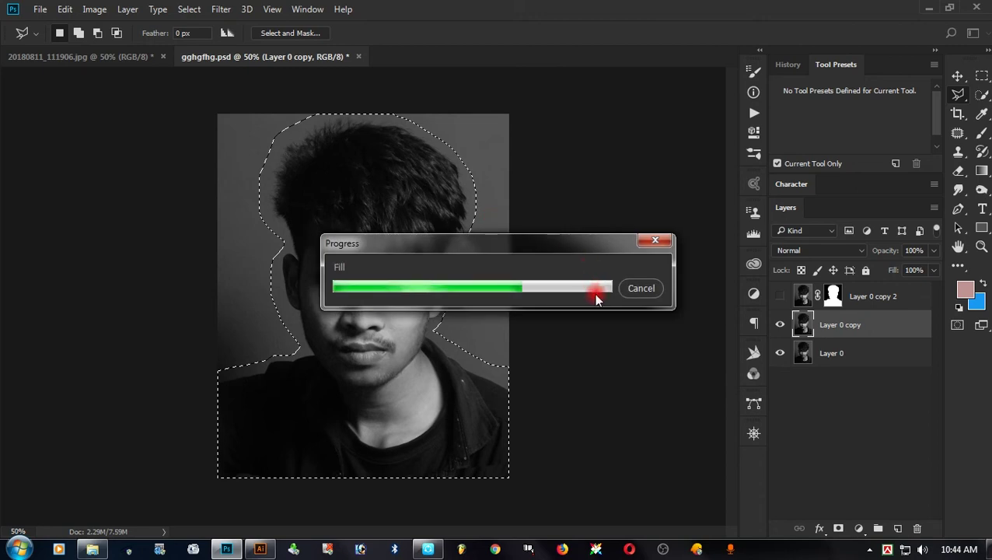
pyautogui.hotkey('ctrl', 'd')
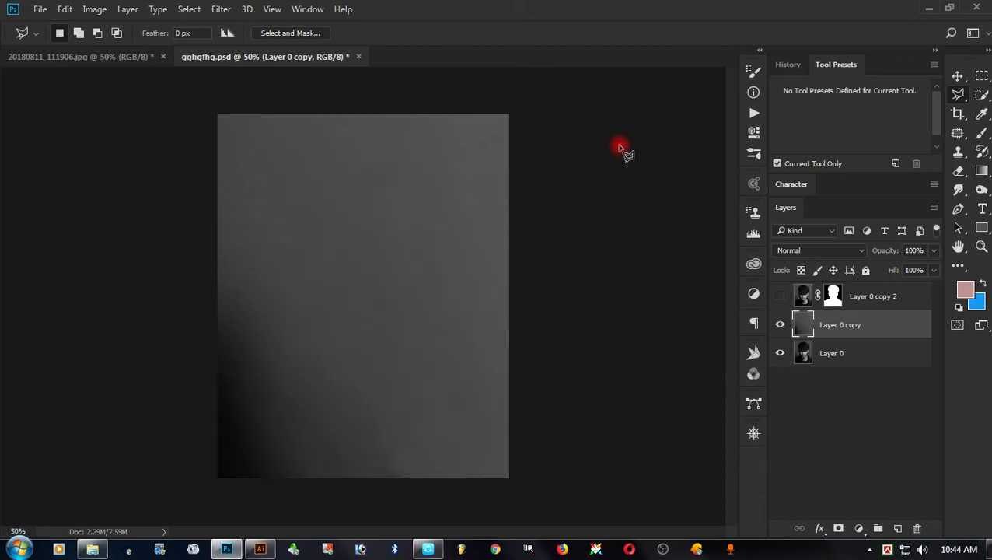
# - Show Layer 0 copy 2 again and make it the active layer
pyautogui.hotkey('ctrl', '-')
pyautogui.click(780, 296)
pyautogui.click(780, 296)
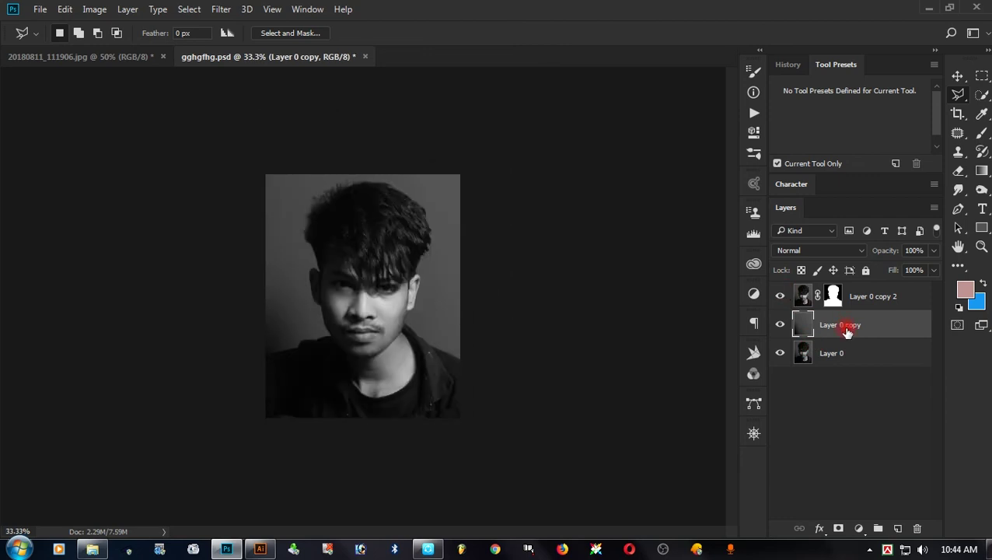
pyautogui.moveTo(365, 288); pyautogui.dragTo(339, 260)
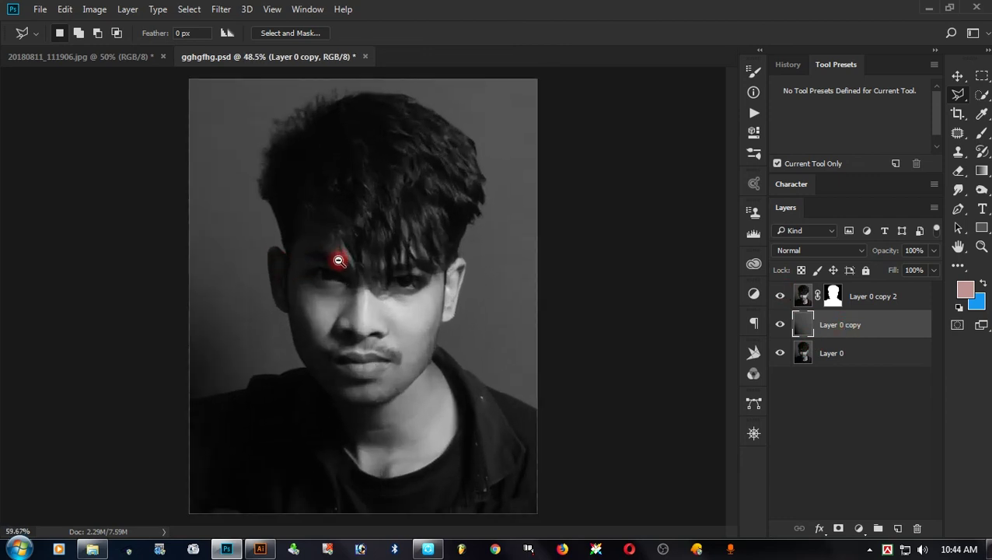
pyautogui.click(927, 300)
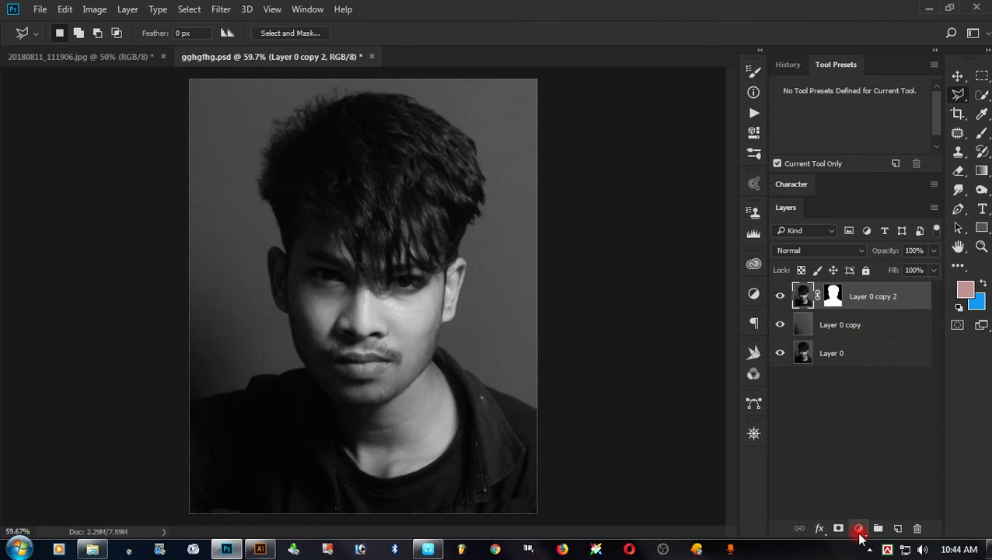
# - Add a Gradient Map adjustment layer based on the Black, White gradient
pyautogui.click(858, 529)
pyautogui.click(860, 504)
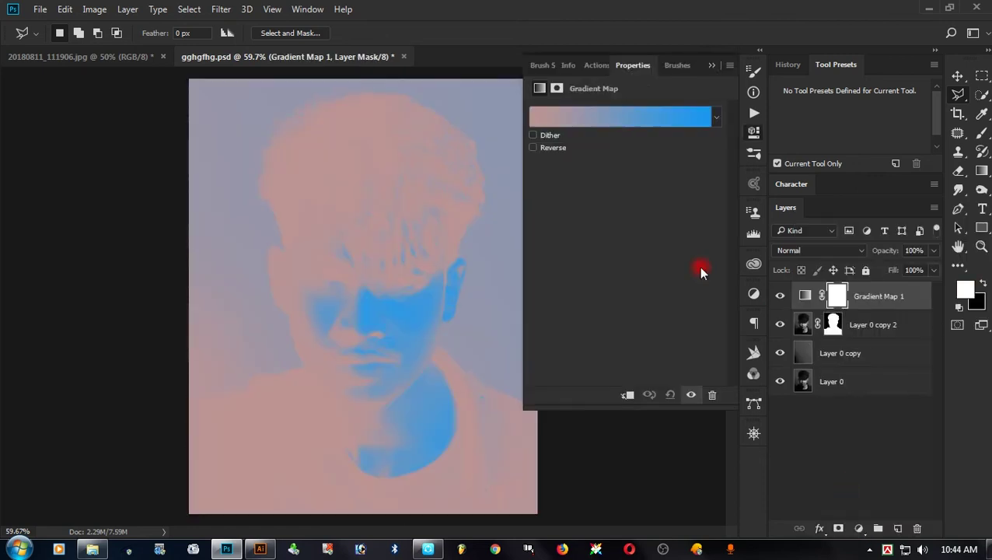
pyautogui.click(587, 124)
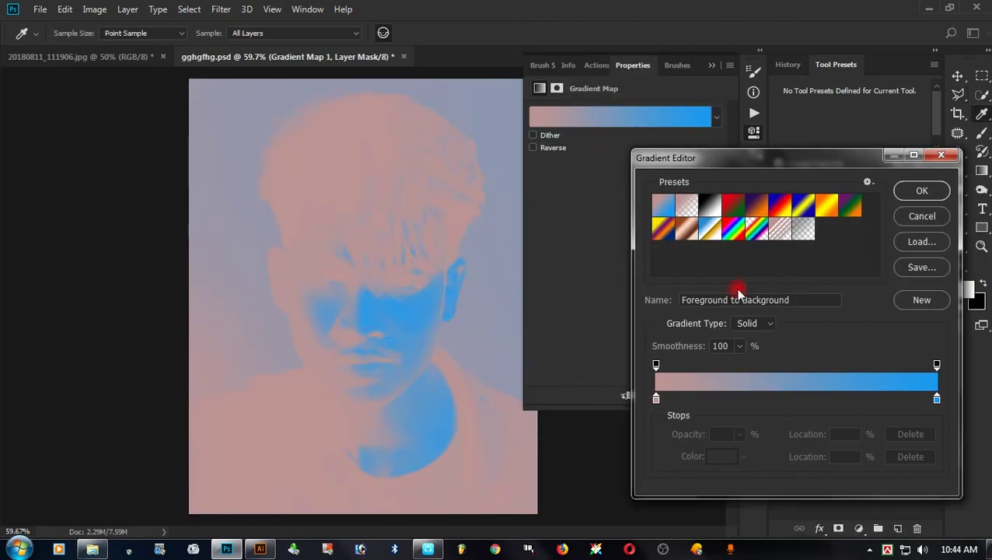
pyautogui.click(707, 203)
# - Set the gradient's highlight stop to cyan
pyautogui.doubleClick(938, 400)
pyautogui.click(779, 363)
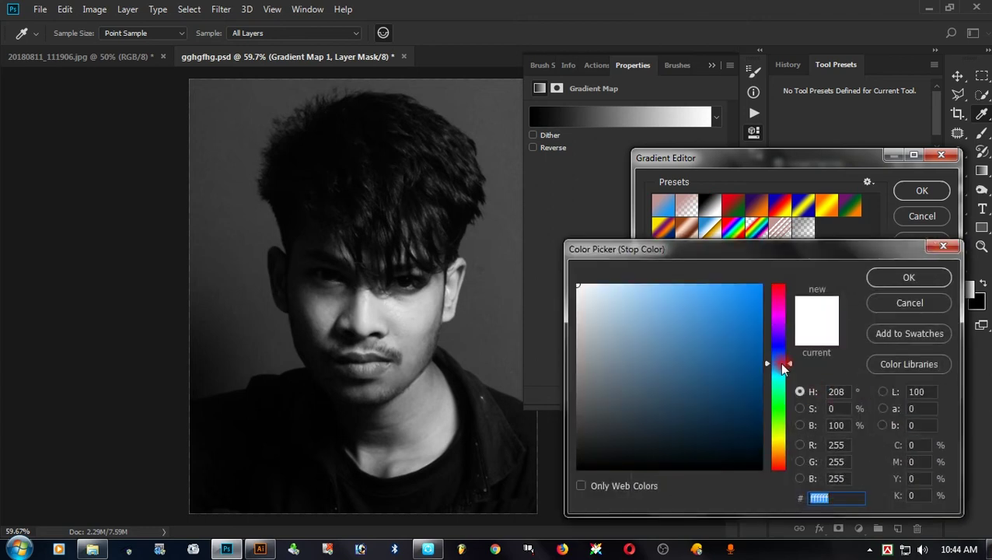
pyautogui.click(761, 286)
pyautogui.moveTo(784, 364); pyautogui.dragTo(782, 374)
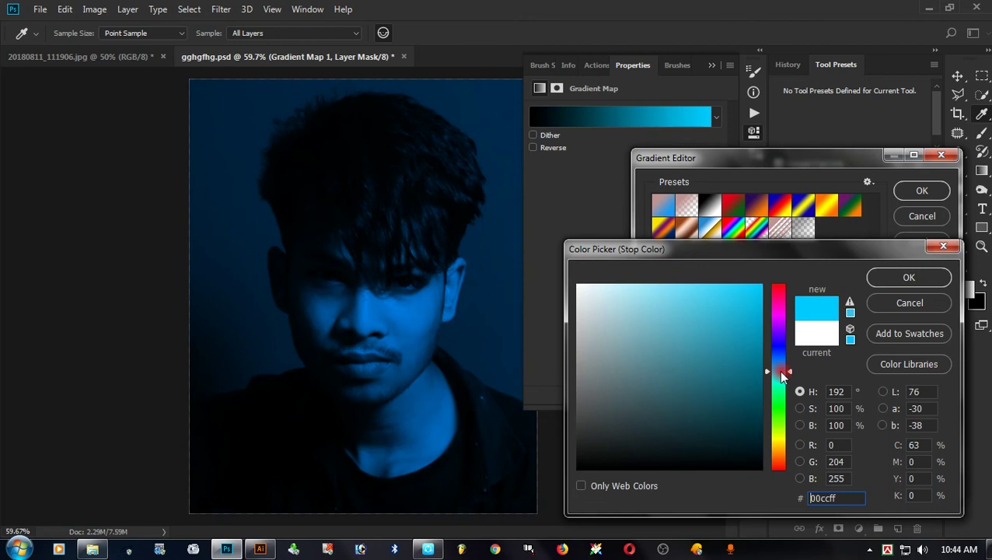
pyautogui.press('Return')
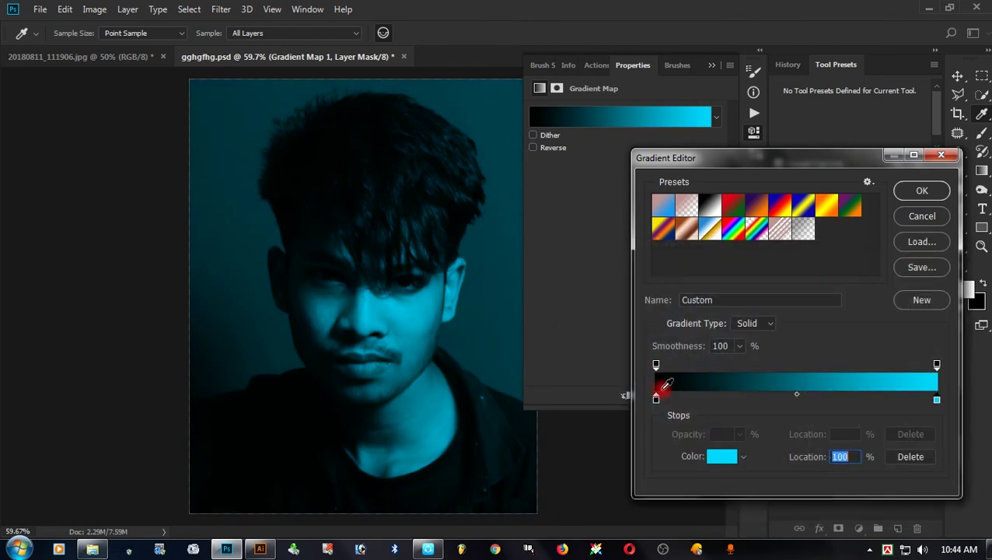
# - Set the shadow stop to near-black and confirm the gradient
pyautogui.doubleClick(657, 401)
pyautogui.moveTo(622, 419)
pyautogui.mouseDown()
pyautogui.moveTo(614, 435)
pyautogui.moveTo(627, 440)
pyautogui.moveTo(727, 451)
pyautogui.moveTo(623, 454)
pyautogui.moveTo(579, 430)
pyautogui.mouseUp()
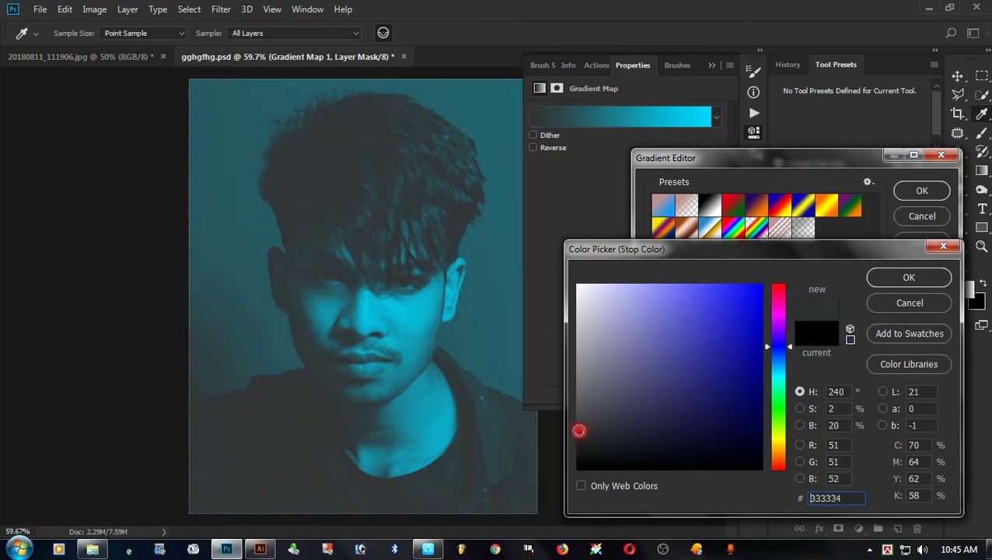
pyautogui.click(589, 443)
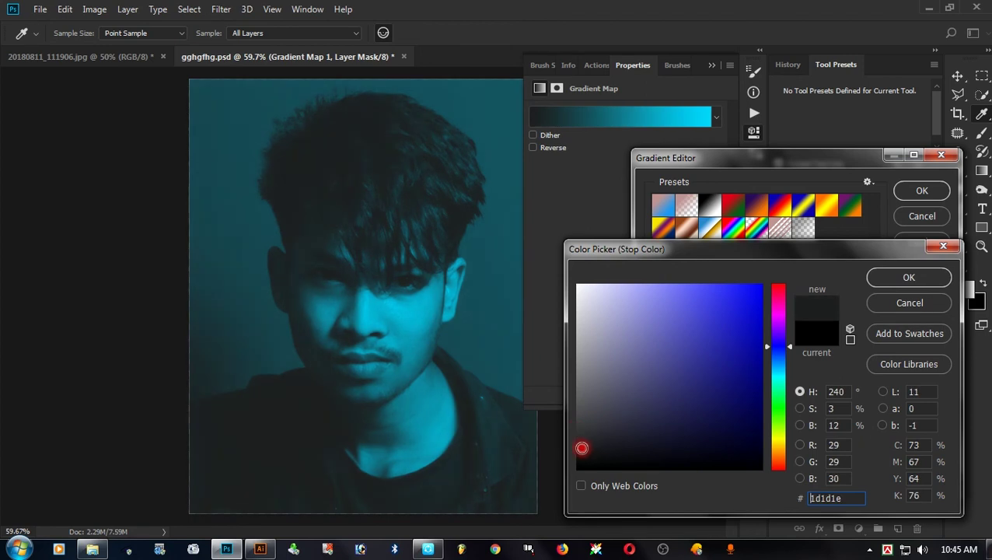
pyautogui.press('Return')
pyautogui.moveTo(718, 153); pyautogui.dragTo(519, 149)
pyautogui.press('Return')
pyautogui.click(714, 66)
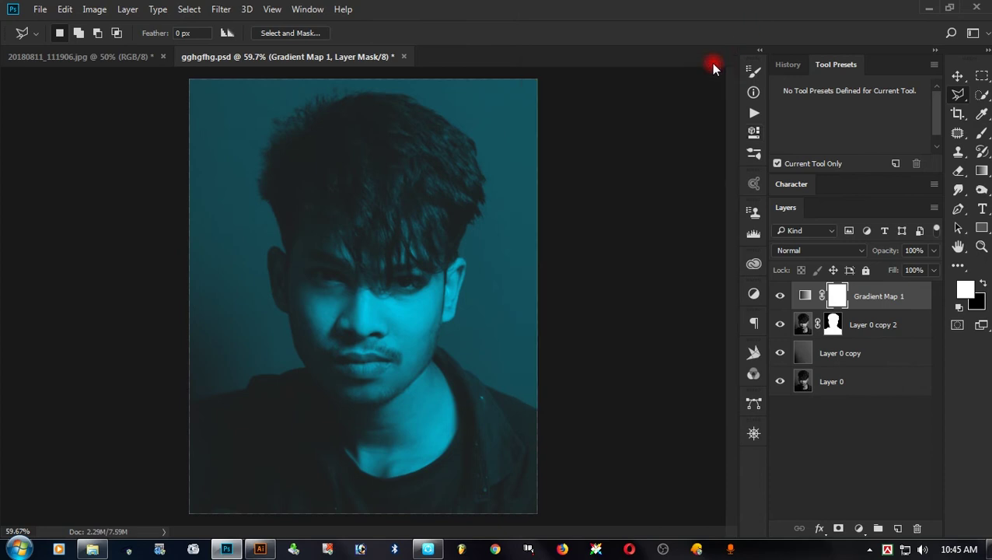
pyautogui.hotkey('ctrl', '-')
# - Darken Layer 0 copy's midtones with a Levels adjustment
pyautogui.click(859, 347)
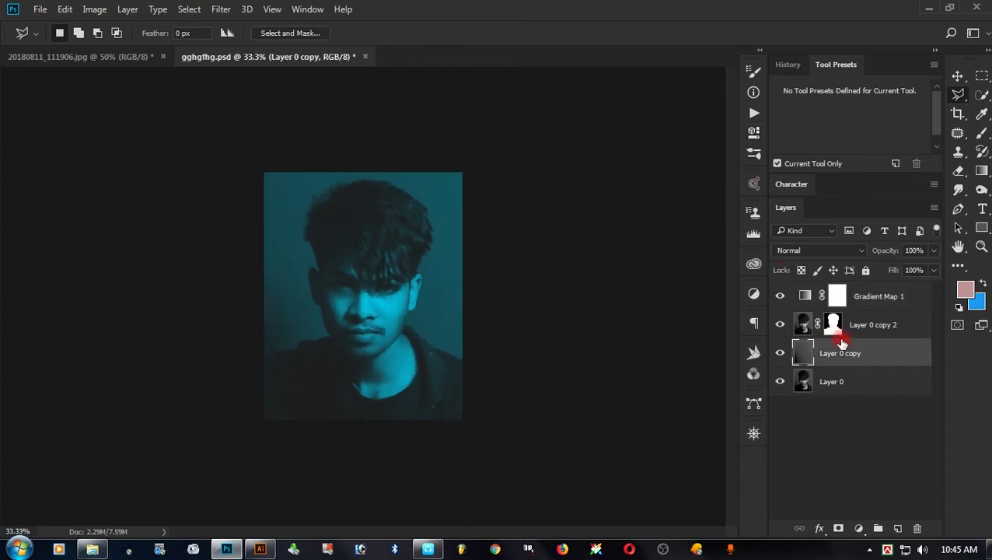
pyautogui.hotkey('ctrl', 'l')
pyautogui.moveTo(761, 286); pyautogui.dragTo(773, 283)
pyautogui.click(906, 144)
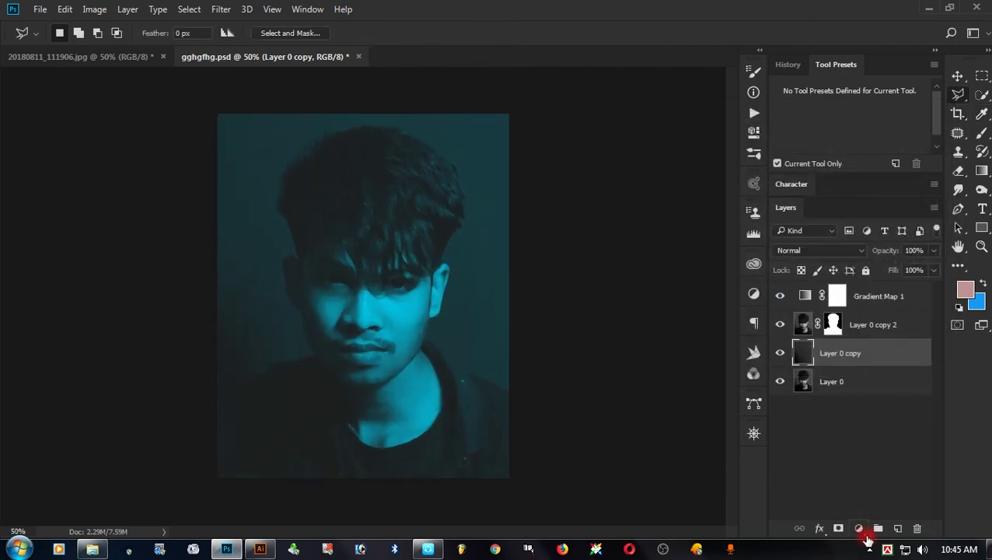
# - Draw a large daisy-like starburst custom shape across the portrait
pyautogui.click(861, 529)
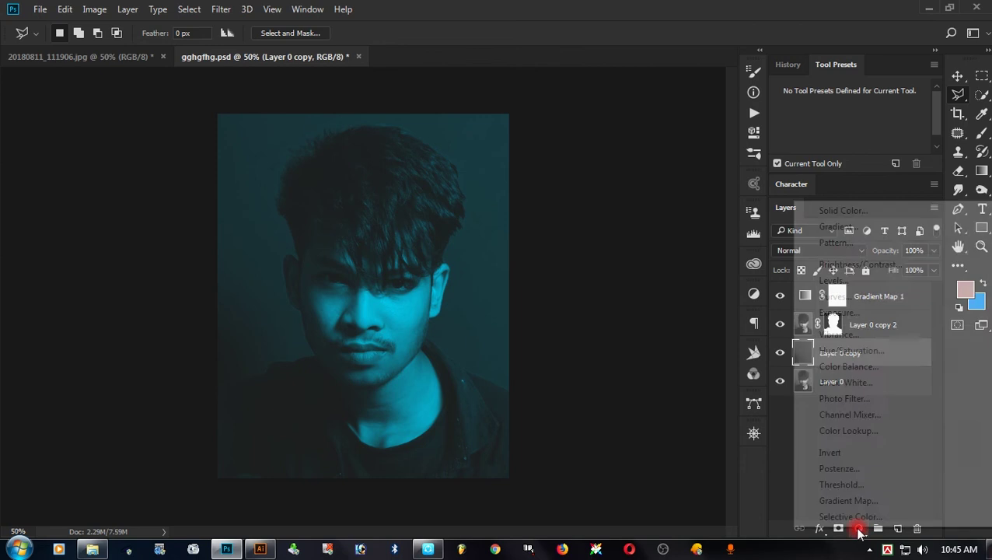
pyautogui.click(910, 147)
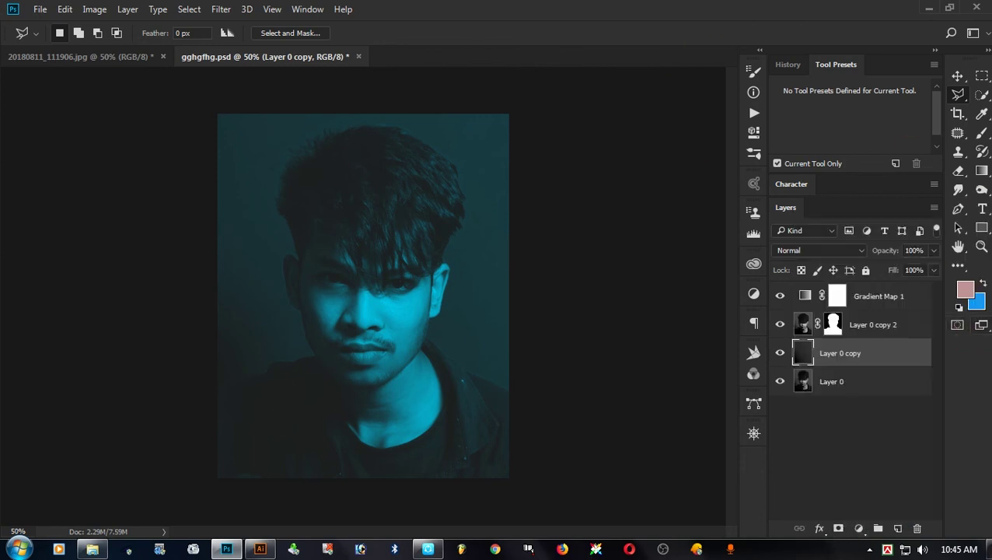
pyautogui.click(983, 225)
pyautogui.rightClick(982, 226)
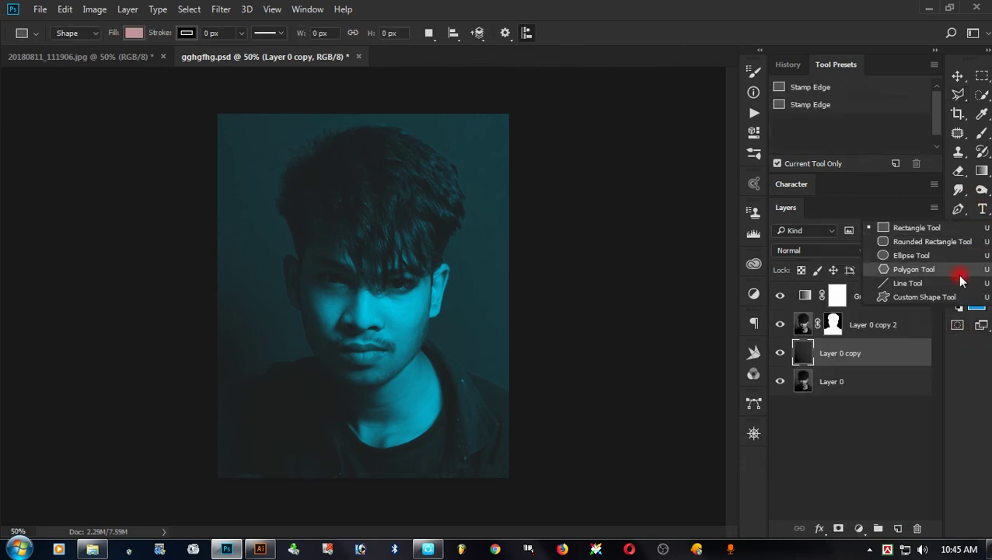
pyautogui.click(925, 293)
pyautogui.click(558, 32)
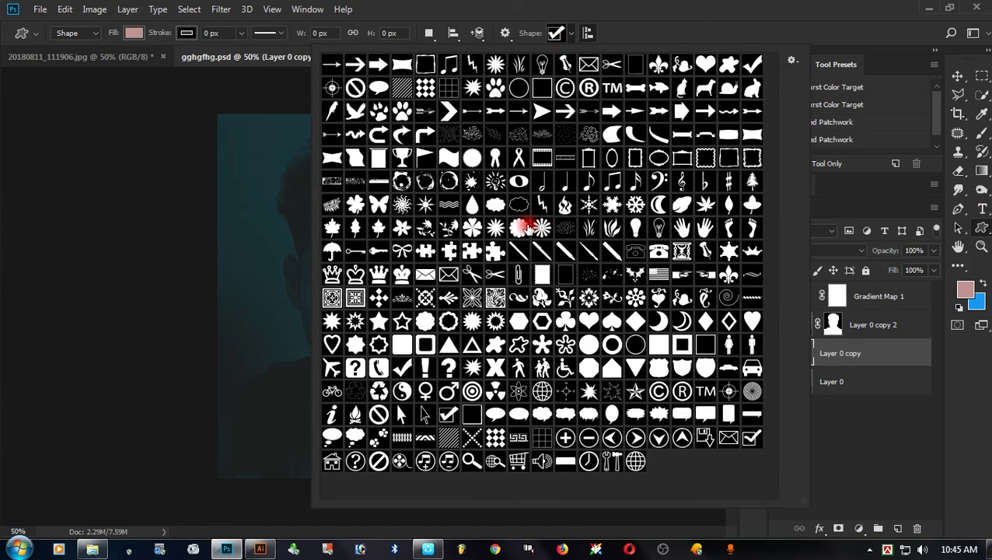
pyautogui.doubleClick(537, 230)
pyautogui.moveTo(180, 176)
pyautogui.mouseDown()
pyautogui.moveTo(439, 372)
pyautogui.moveTo(534, 391)
pyautogui.mouseUp()
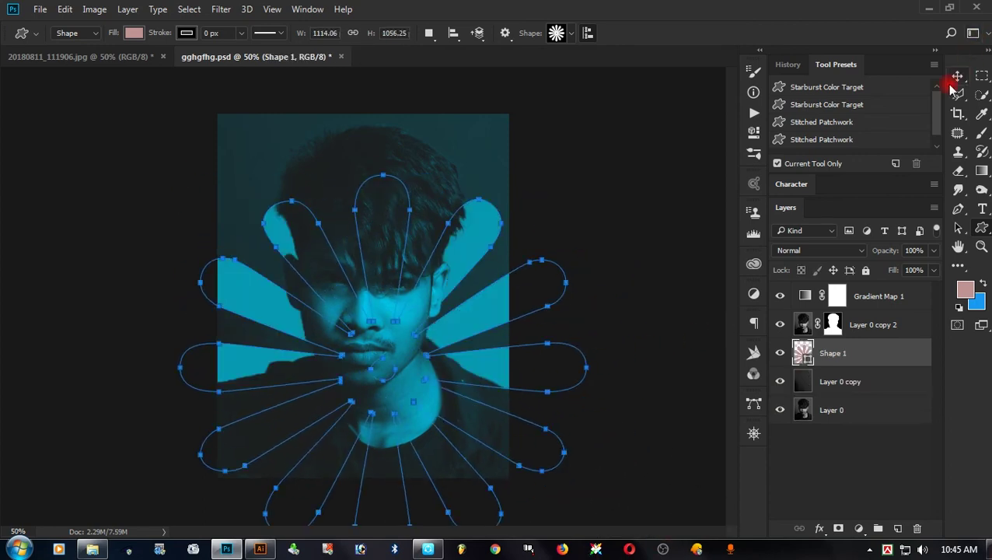
pyautogui.click(956, 77)
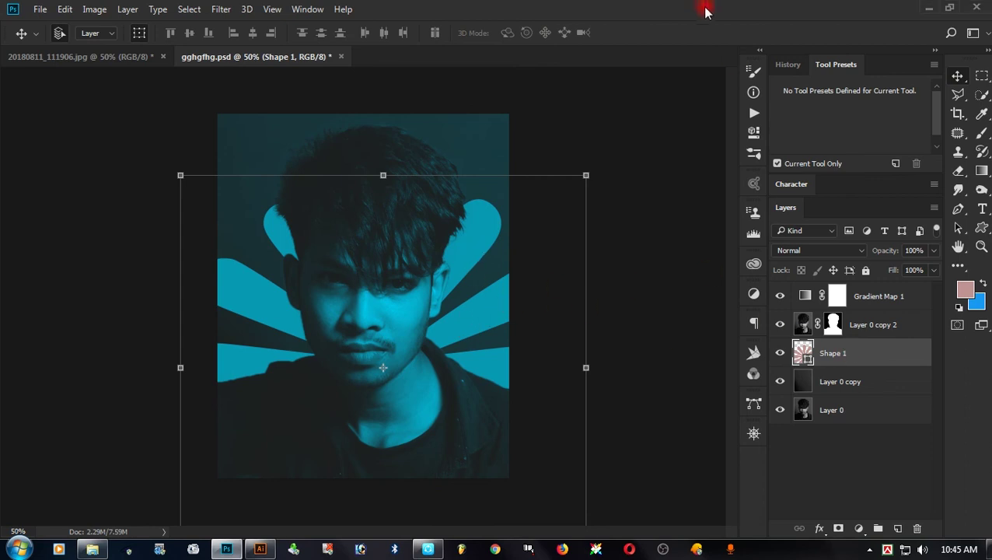
# - Perspective-distort the starburst, rotate it about 24°, enlarge it, shift it behind the head, and commit
pyautogui.hotkey('ctrl', 't')
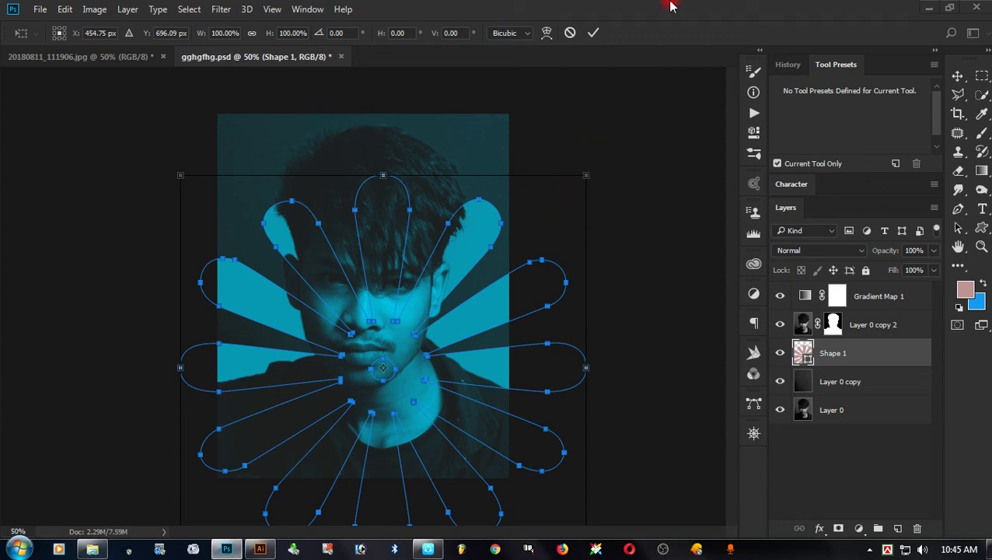
pyautogui.moveTo(586, 175)
pyautogui.mouseDown()
pyautogui.moveTo(504, 248)
pyautogui.moveTo(474, 195)
pyautogui.mouseUp()
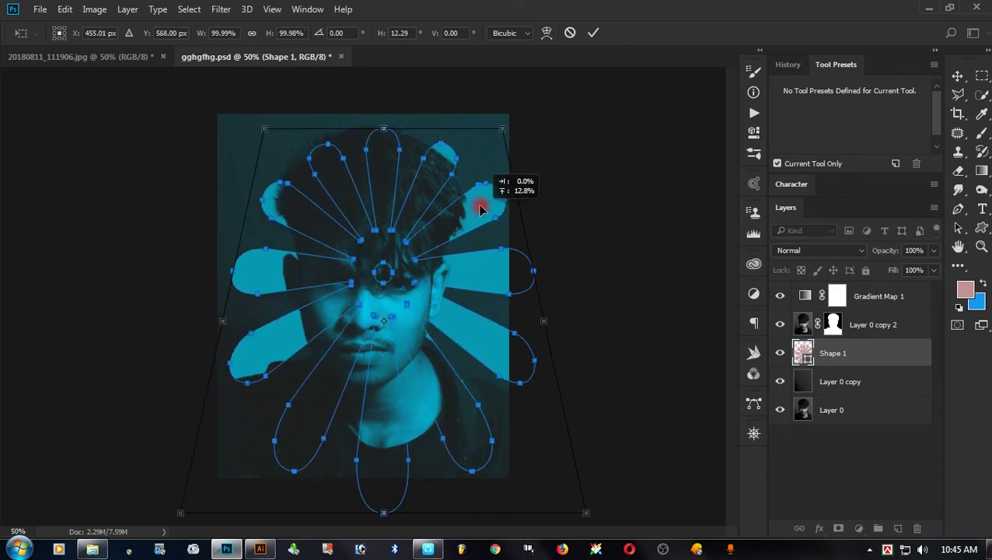
pyautogui.moveTo(542, 283); pyautogui.dragTo(566, 226)
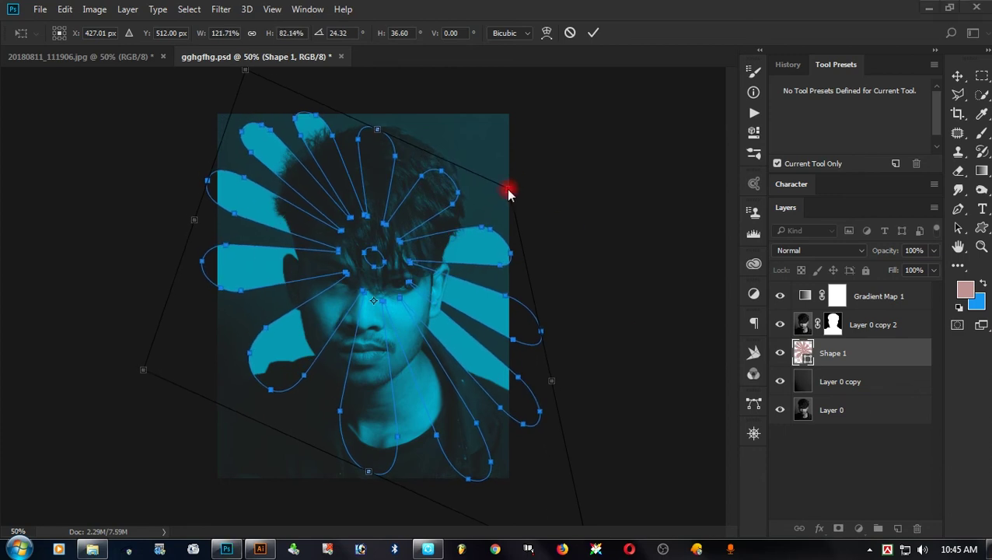
pyautogui.moveTo(509, 193); pyautogui.dragTo(628, 95)
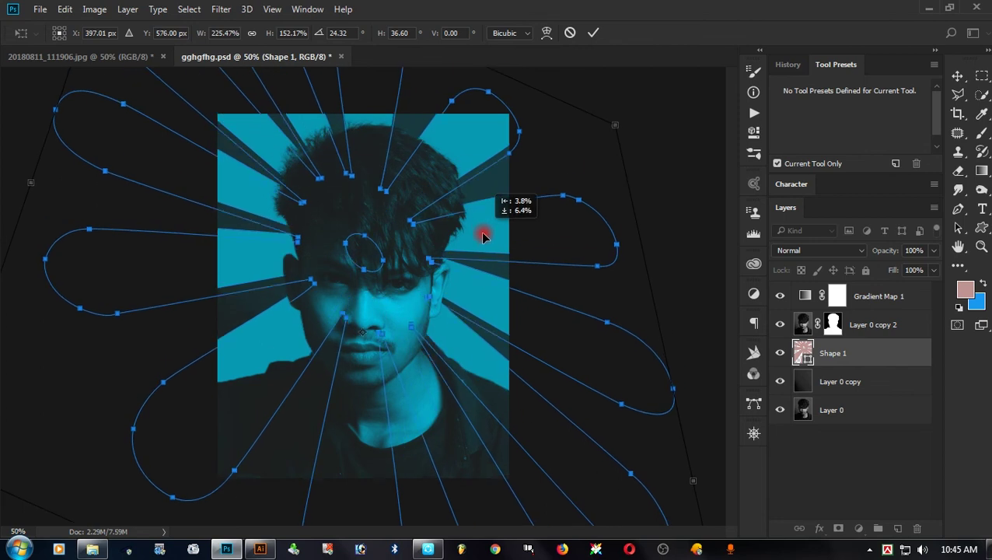
pyautogui.moveTo(496, 201); pyautogui.dragTo(483, 246)
pyautogui.press('Return')
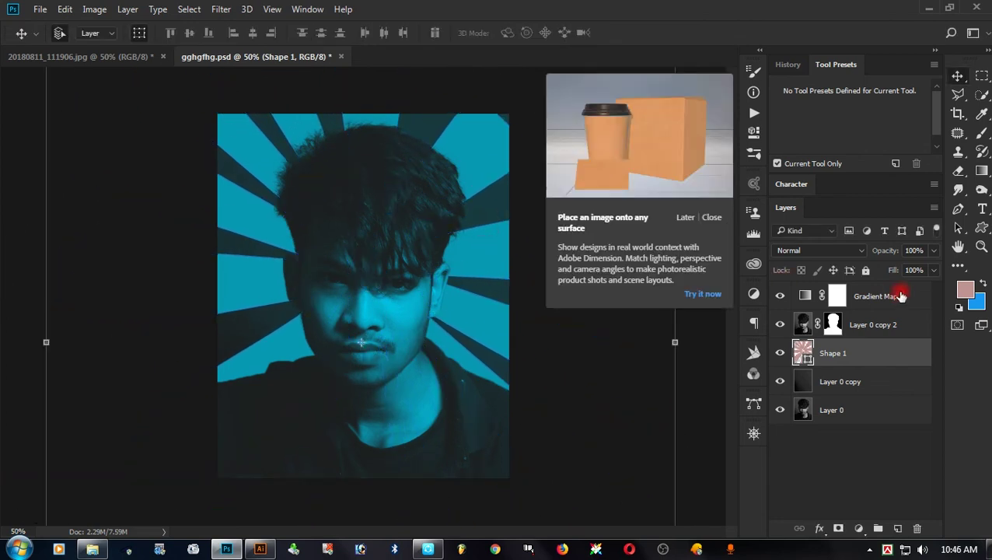
# - Fade the Shape 1 rays to 8% opacity
pyautogui.click(711, 220)
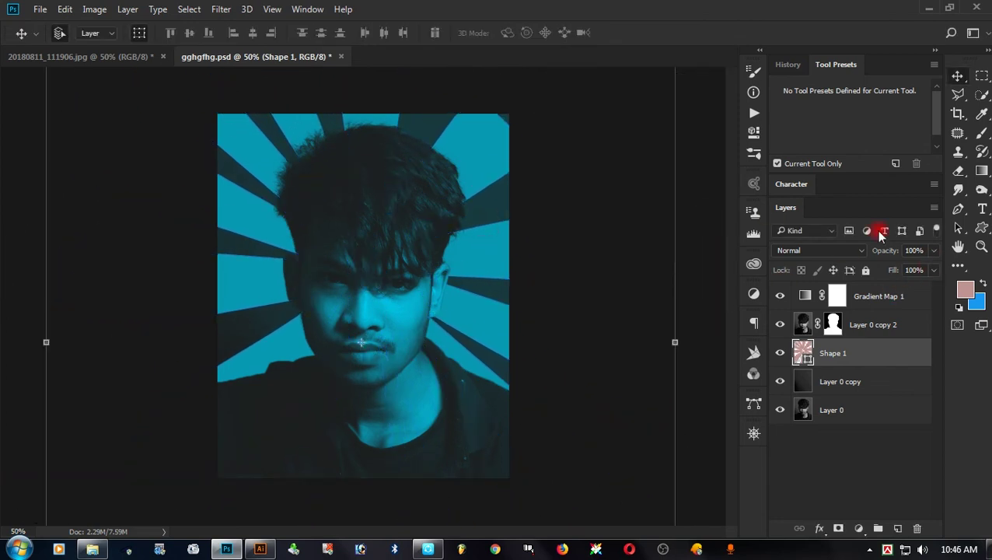
pyautogui.click(934, 252)
pyautogui.moveTo(868, 269); pyautogui.dragTo(871, 269)
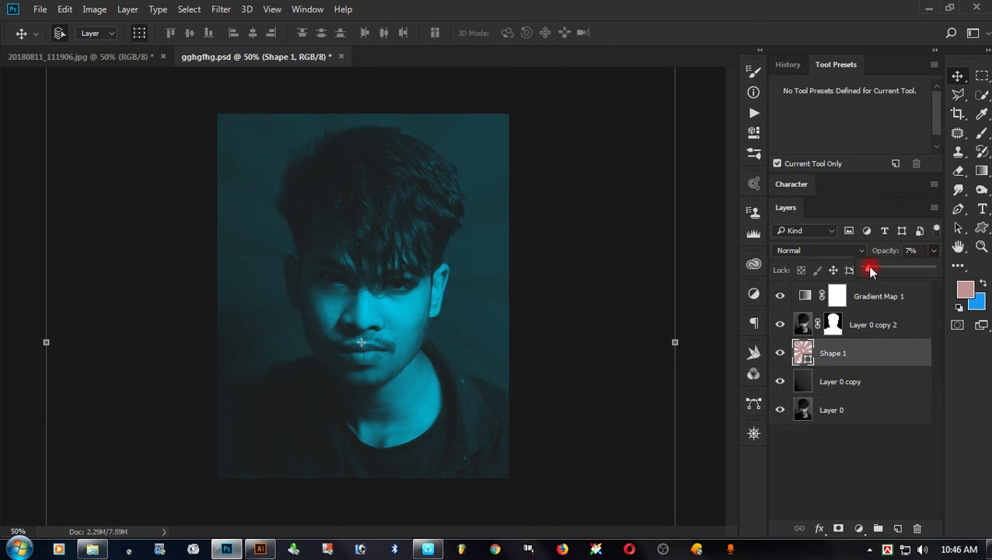
pyautogui.click(695, 208)
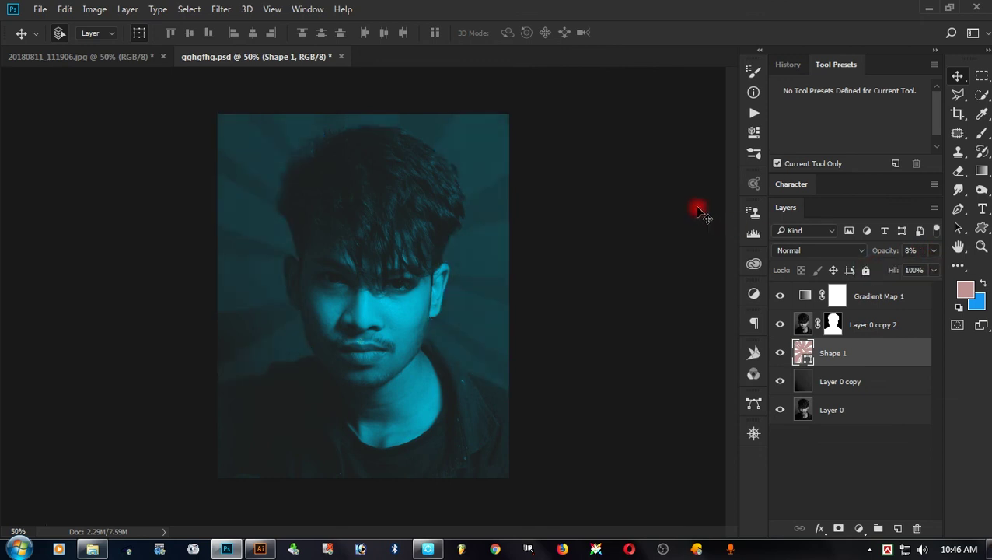
pyautogui.hotkey('ctrl', '-')
# - Add an empty Layer 1 above Gradient Map 1
pyautogui.click(853, 363)
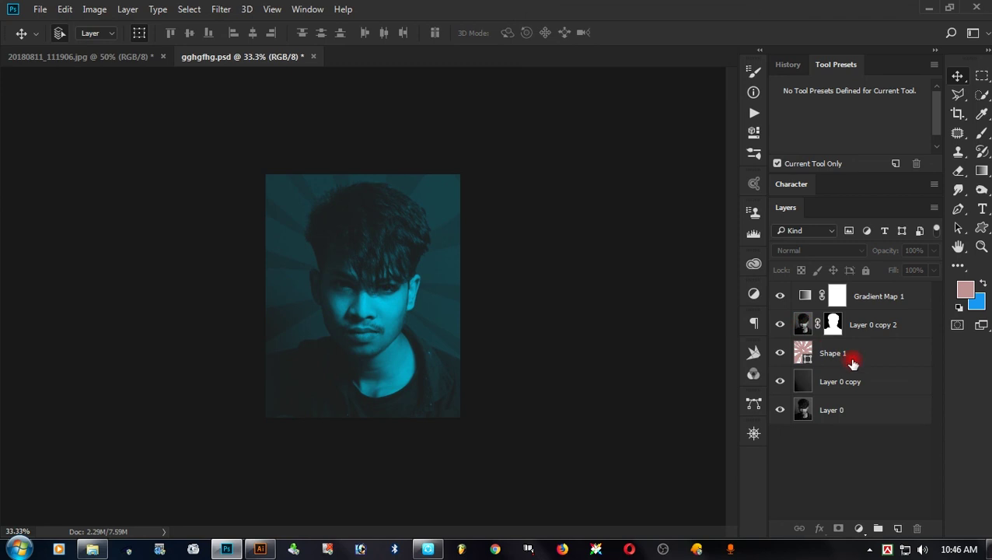
pyautogui.click(878, 301)
pyautogui.click(900, 529)
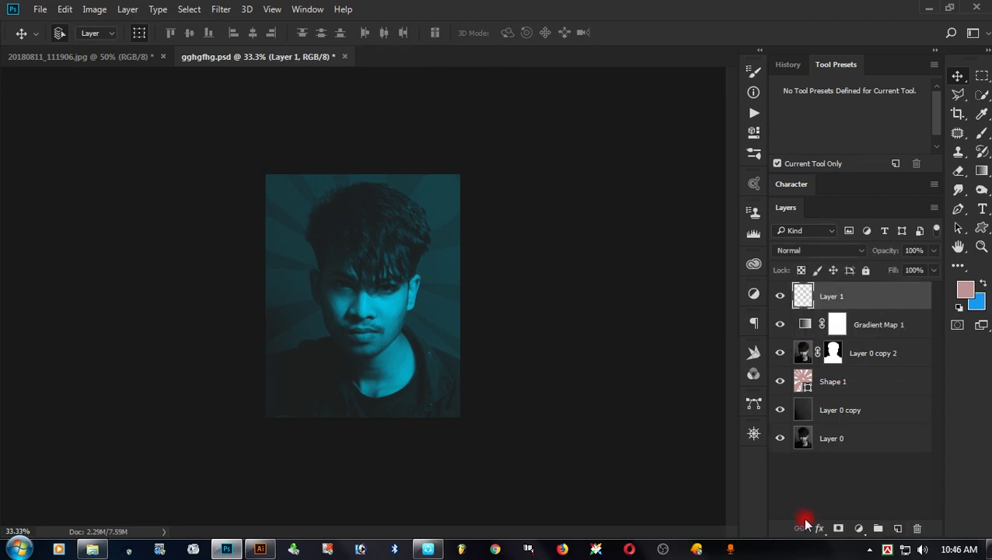
pyautogui.hotkey('ctrl', '-')
pyautogui.hotkey('ctrl', '-')
pyautogui.hotkey('ctrl', '+')
pyautogui.hotkey('ctrl', '+')
pyautogui.hotkey('ctrl', '-')
# - Add an Exposure adjustment with Offset 0.0050 and stamp all visible layers into Layer 2
pyautogui.click(859, 529)
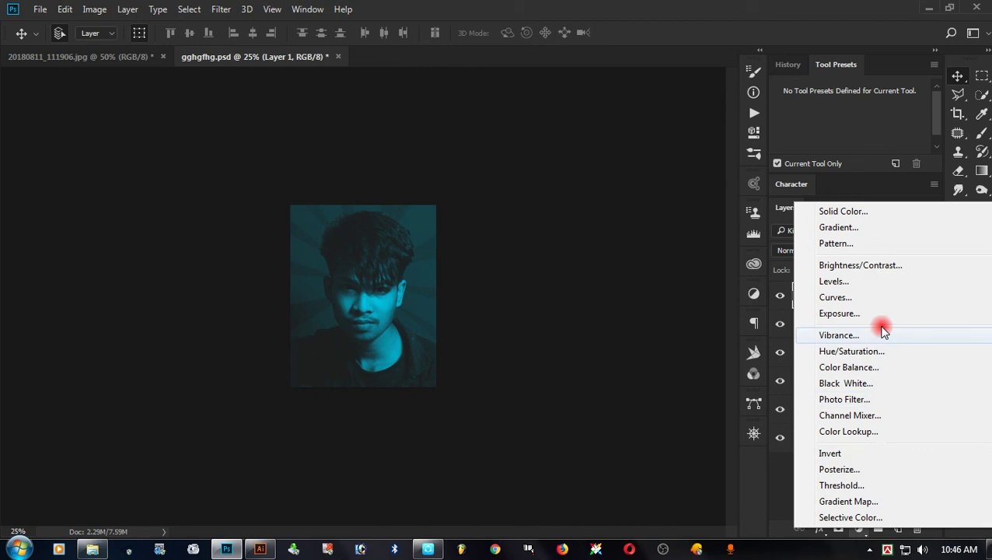
pyautogui.click(860, 313)
pyautogui.click(712, 162)
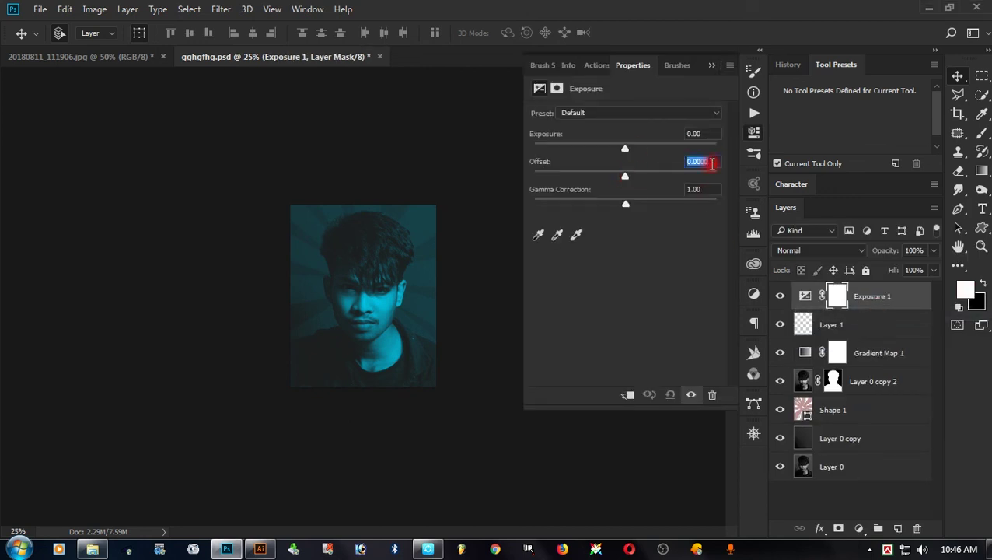
pyautogui.click(713, 67)
pyautogui.hotkey('ctrl', 'shift', 'alt', 'e')
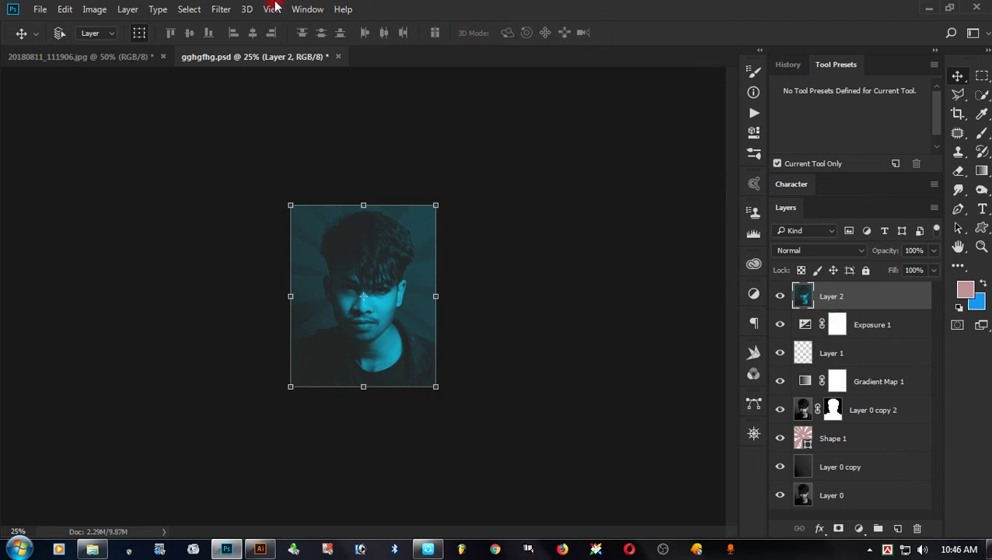
# - In Camera Raw on the merged layer, raise Clarity to +32 and add a slight dark vignette
pyautogui.hotkey('ctrl', 'shift', 'a')
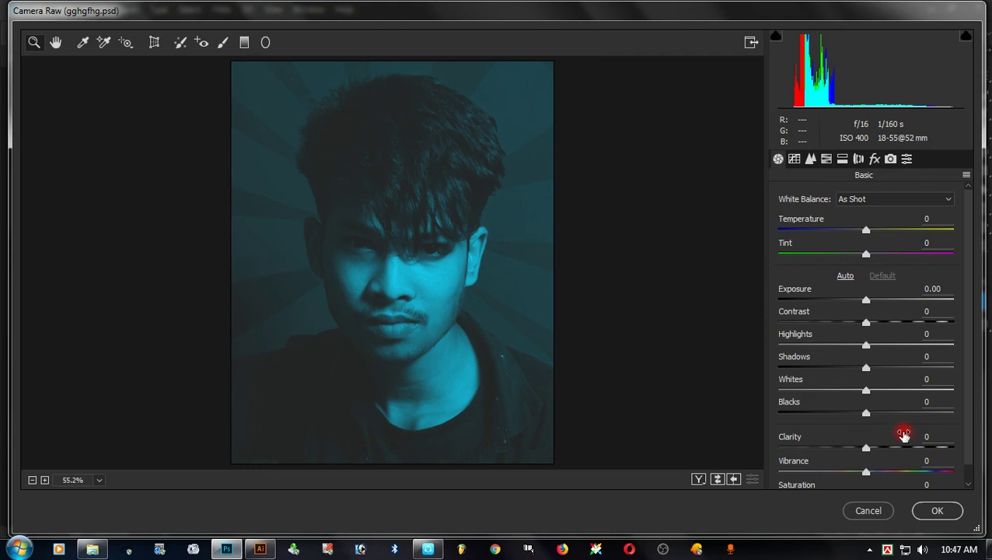
pyautogui.moveTo(868, 449); pyautogui.dragTo(895, 450)
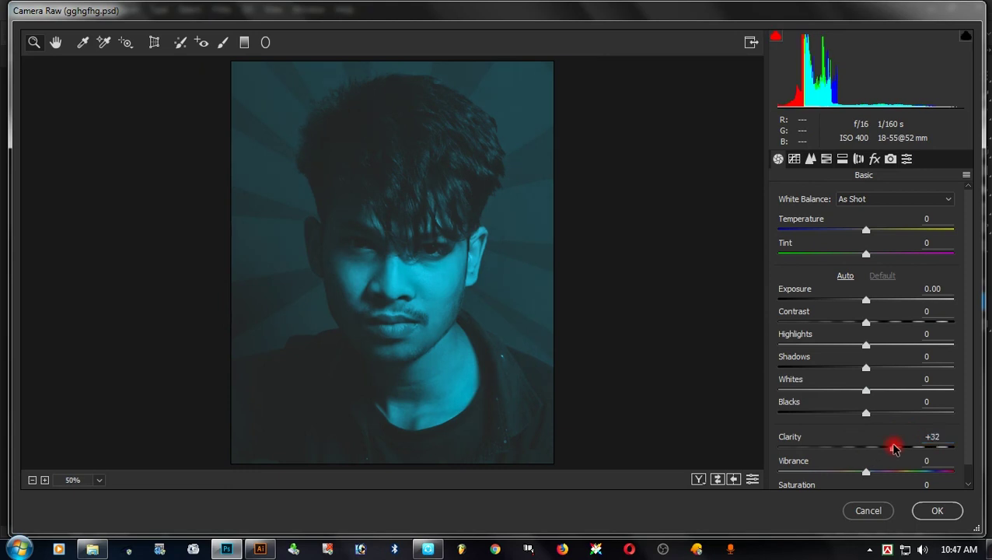
pyautogui.hotkey('ctrl', '-')
pyautogui.moveTo(865, 471)
pyautogui.mouseDown()
pyautogui.moveTo(844, 473)
pyautogui.moveTo(866, 472)
pyautogui.mouseUp()
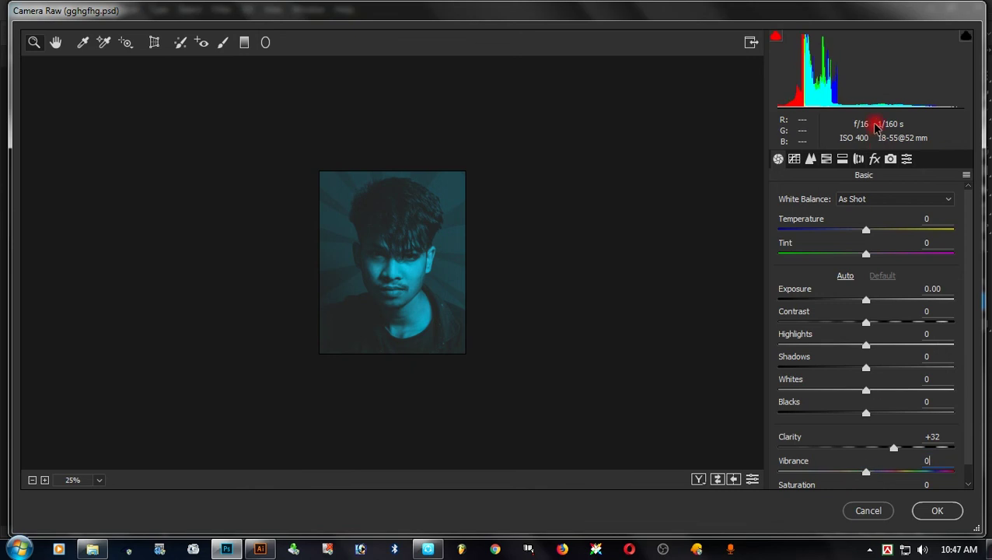
pyautogui.click(876, 159)
pyautogui.moveTo(863, 395); pyautogui.dragTo(856, 396)
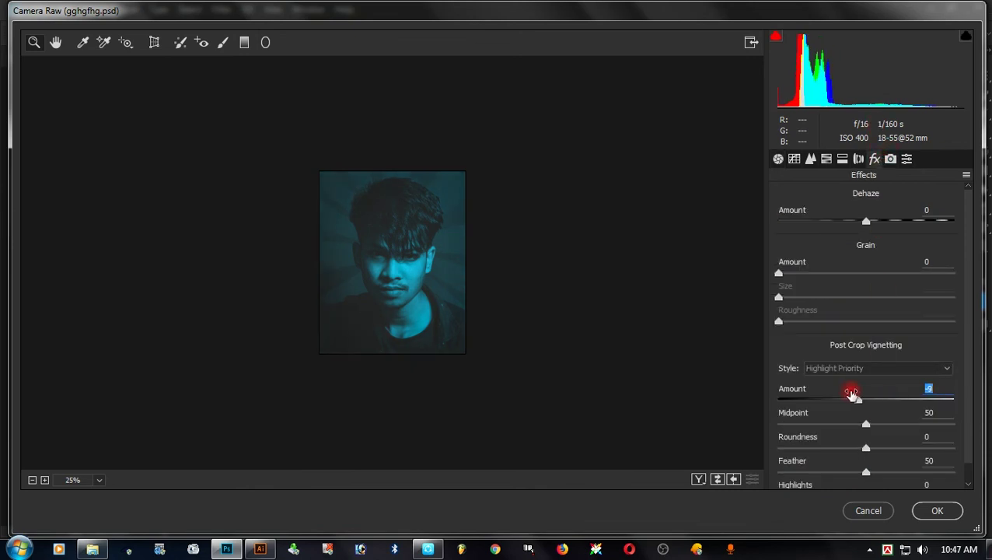
# - Add light sharpening of 12 and luminance noise reduction of 17
pyautogui.click(811, 159)
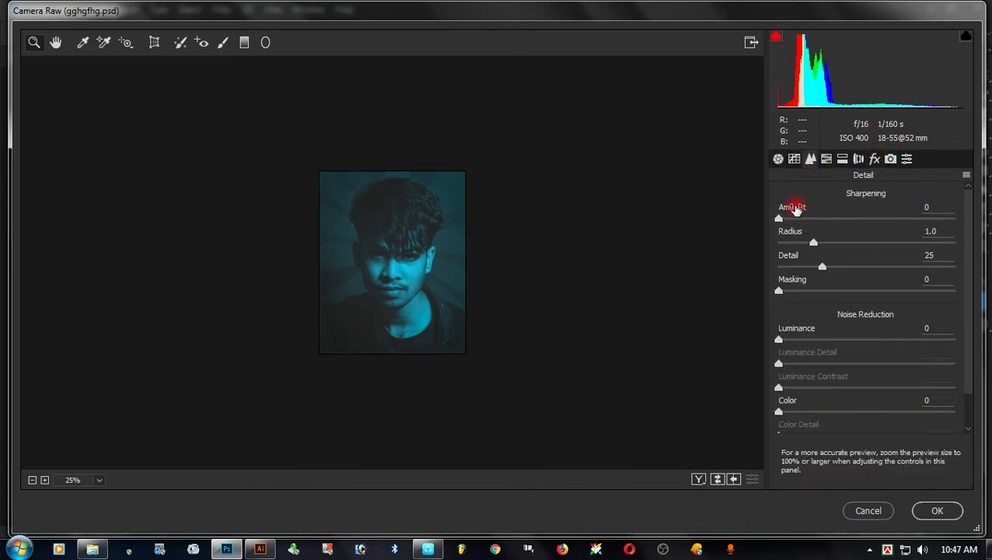
pyautogui.moveTo(780, 218)
pyautogui.mouseDown()
pyautogui.moveTo(831, 221)
pyautogui.moveTo(792, 218)
pyautogui.mouseUp()
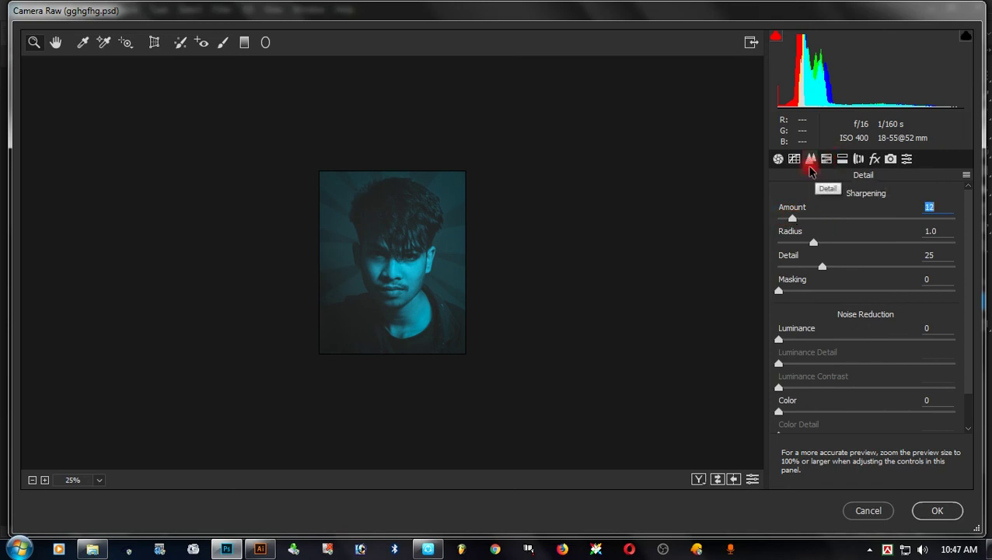
pyautogui.moveTo(780, 339); pyautogui.dragTo(821, 333)
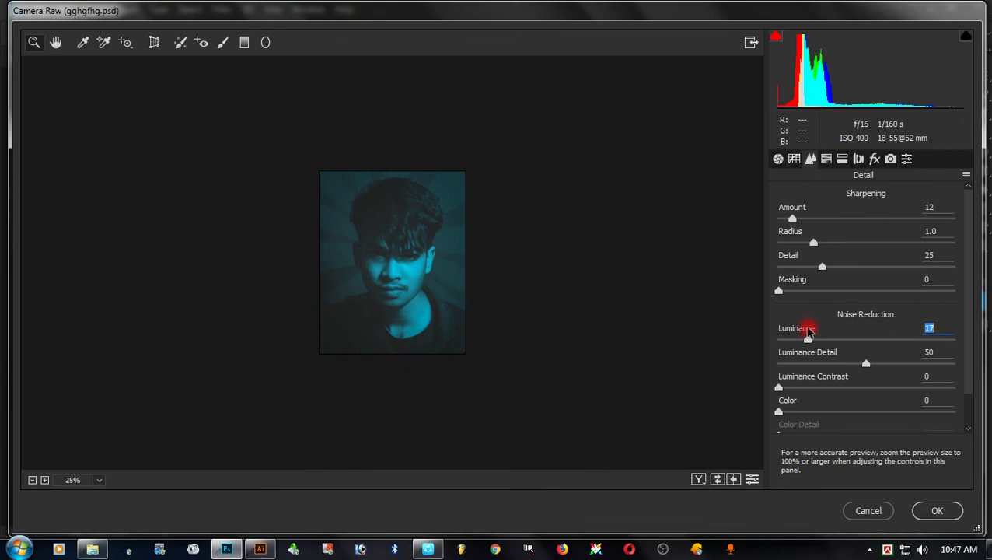
pyautogui.hotkey('ctrl', '+')
pyautogui.hotkey('ctrl', '+')
pyautogui.hotkey('ctrl', '-')
pyautogui.hotkey('ctrl', '-')
pyautogui.press('Return')
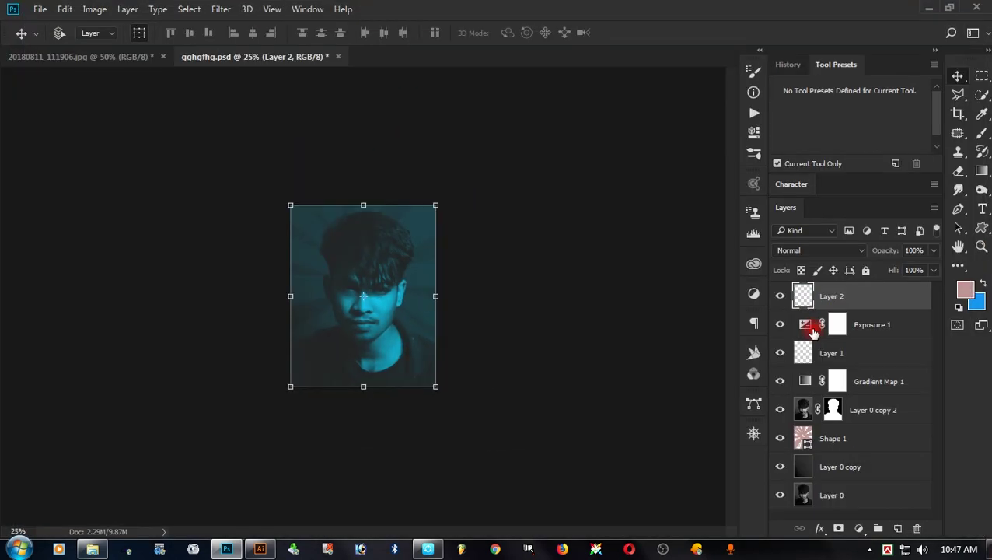
pyautogui.hotkey('ctrl', '-')
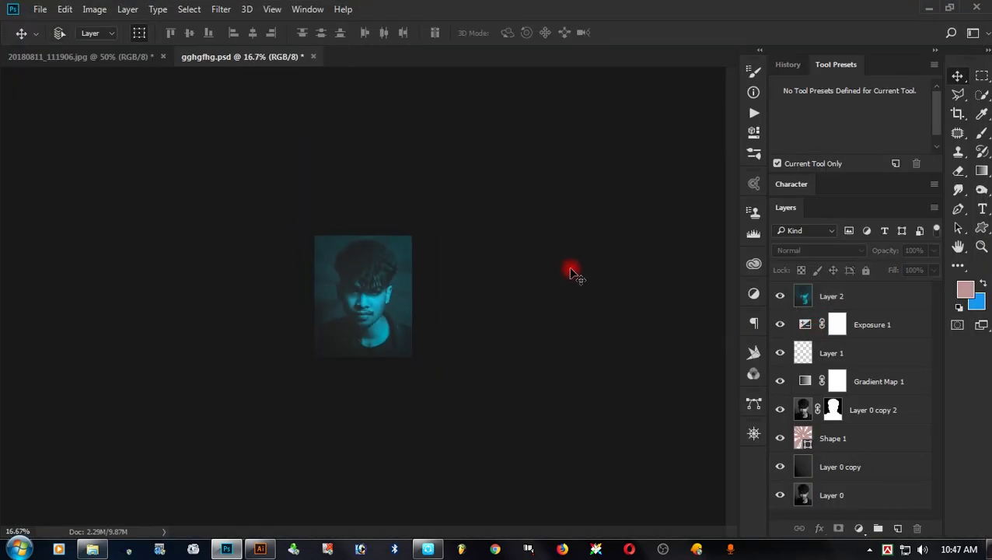
pyautogui.hotkey('ctrl', '+')
pyautogui.hotkey('ctrl', '+')
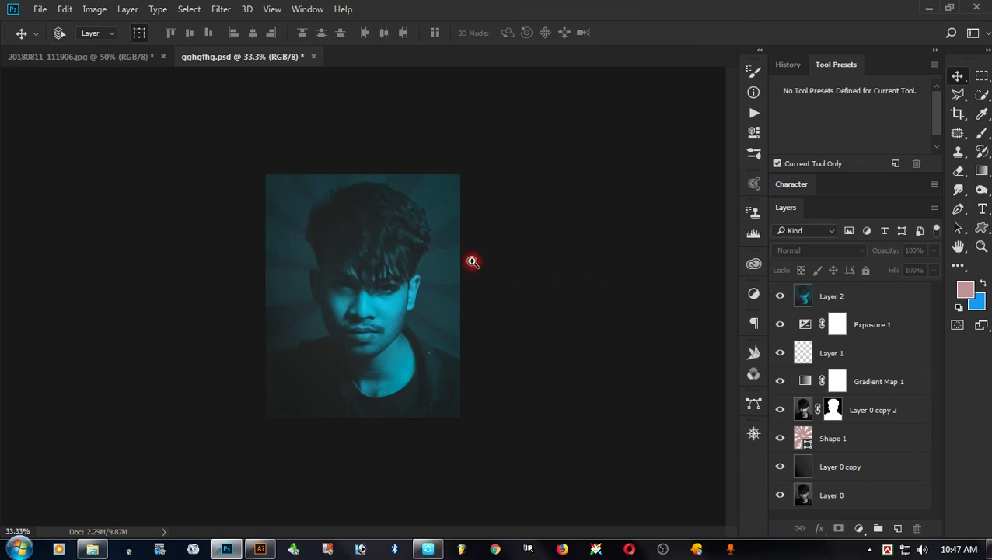
pyautogui.moveTo(436, 285); pyautogui.dragTo(469, 326)
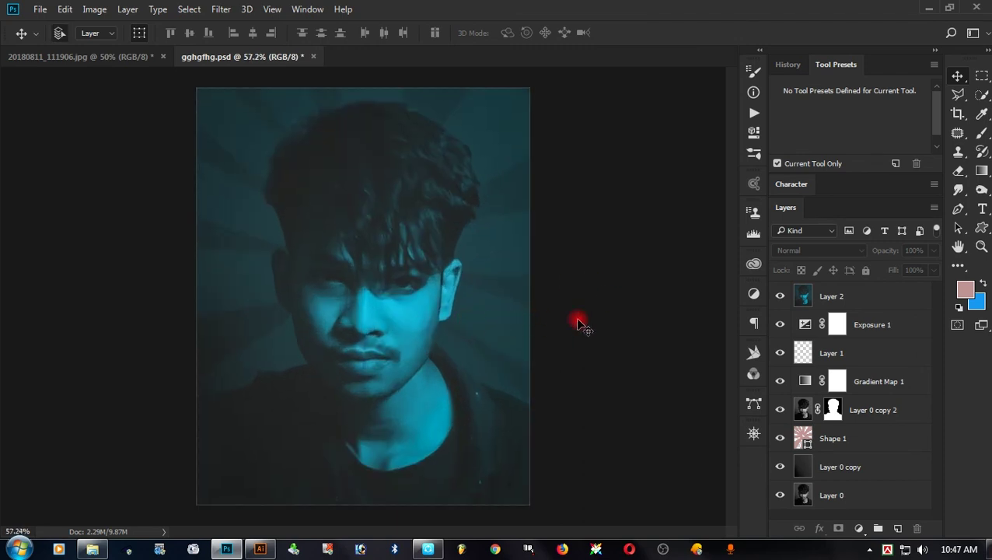